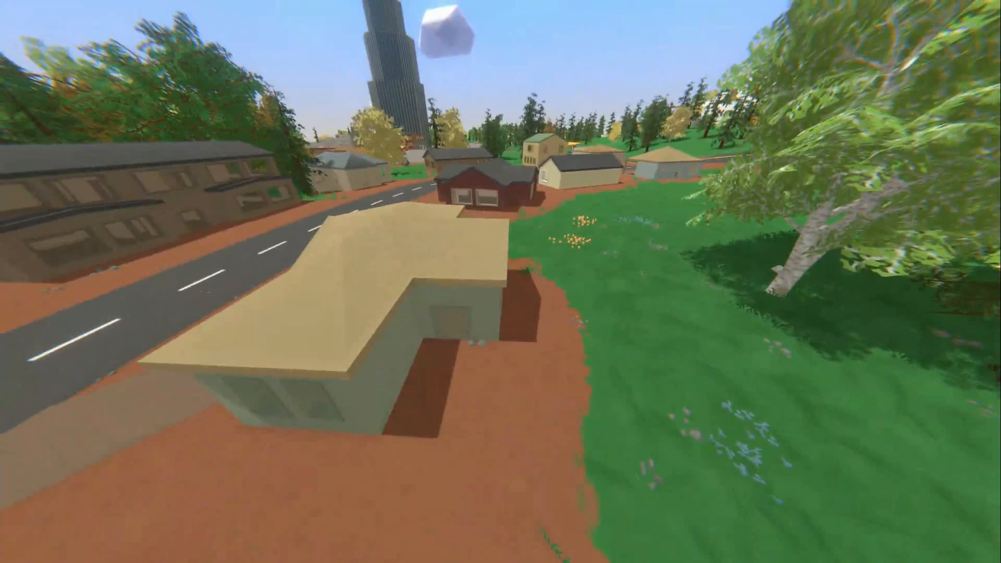
Step: Open the object editor and search the objects for dock
{"action": "key", "text": "Home"}
{"action": "left_click", "coordinate": [833, 7]}
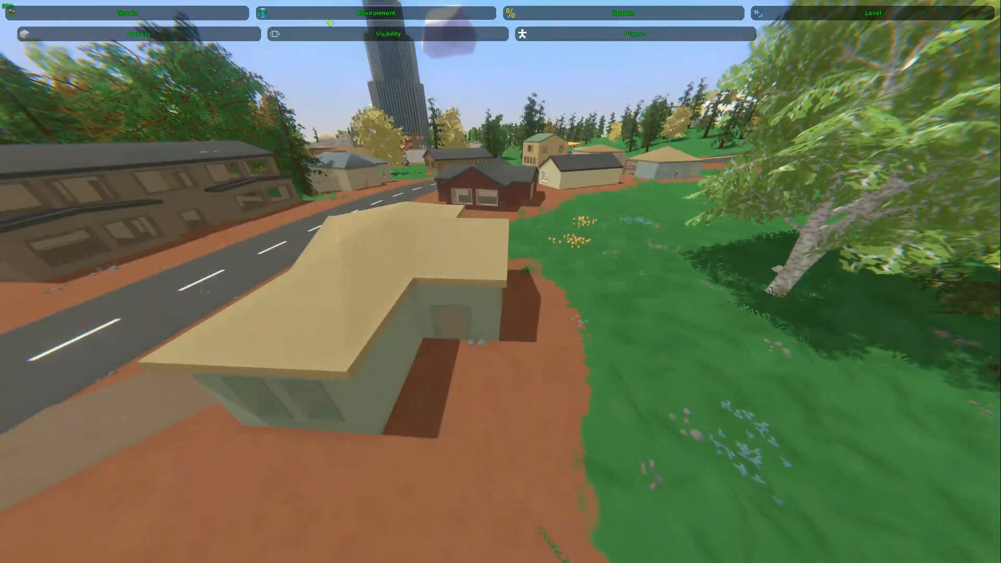
{"action": "left_click", "coordinate": [200, 39]}
{"action": "left_click", "coordinate": [945, 80]}
{"action": "type", "text": "dock"}
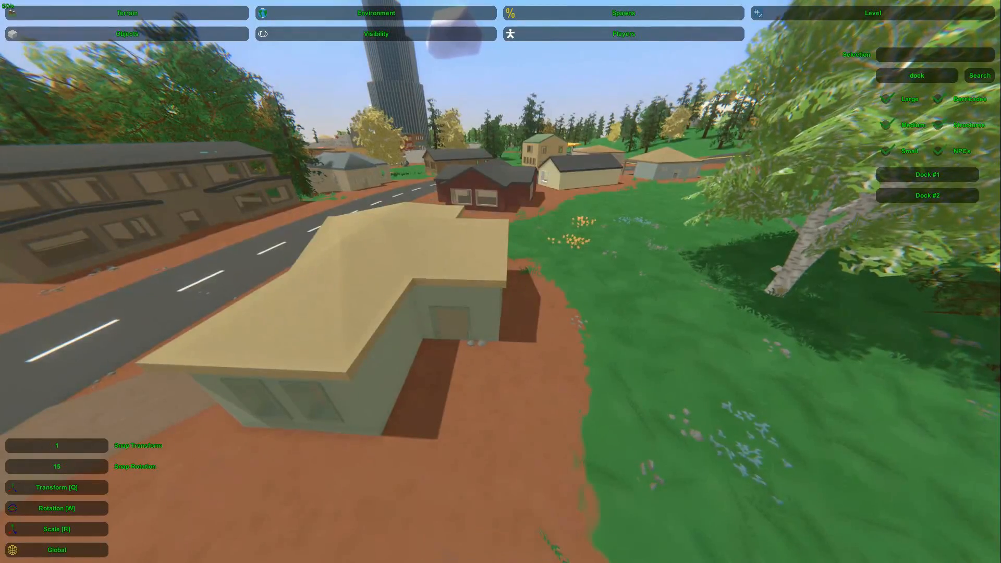
Step: Place a Dock #2 object behind the beige-roofed house and adjust its scale and position
{"action": "right_click_drag", "start_coordinate": [643, 272], "coordinate": [435, 303]}
{"action": "key", "text": "e"}
{"action": "key", "text": "r"}
{"action": "left_click_drag", "start_coordinate": [432, 300], "coordinate": [450, 302]}
{"action": "right_click_drag", "start_coordinate": [451, 303], "coordinate": [527, 268]}
{"action": "key", "text": "q"}
{"action": "left_click_drag", "start_coordinate": [526, 267], "coordinate": [528, 159]}
{"action": "right_click_drag", "start_coordinate": [528, 159], "coordinate": [501, 241]}
{"action": "key", "text": "w"}
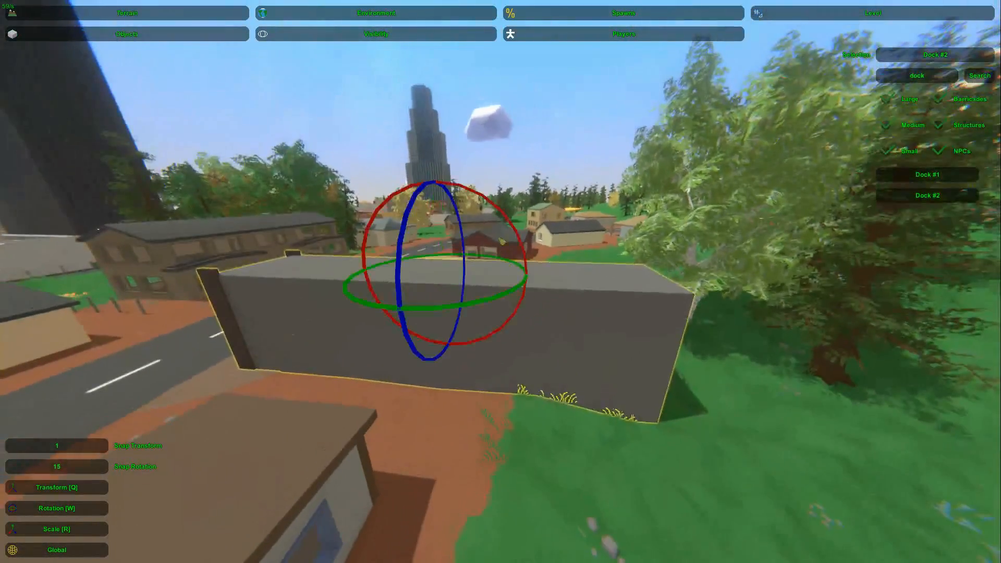
Step: Examine how the dock's end and long sides lie relative to the road and the house
{"action": "key", "text": "a"}
{"action": "right_click_drag", "start_coordinate": [234, 286], "coordinate": [498, 284]}
{"action": "key", "text": "w"}
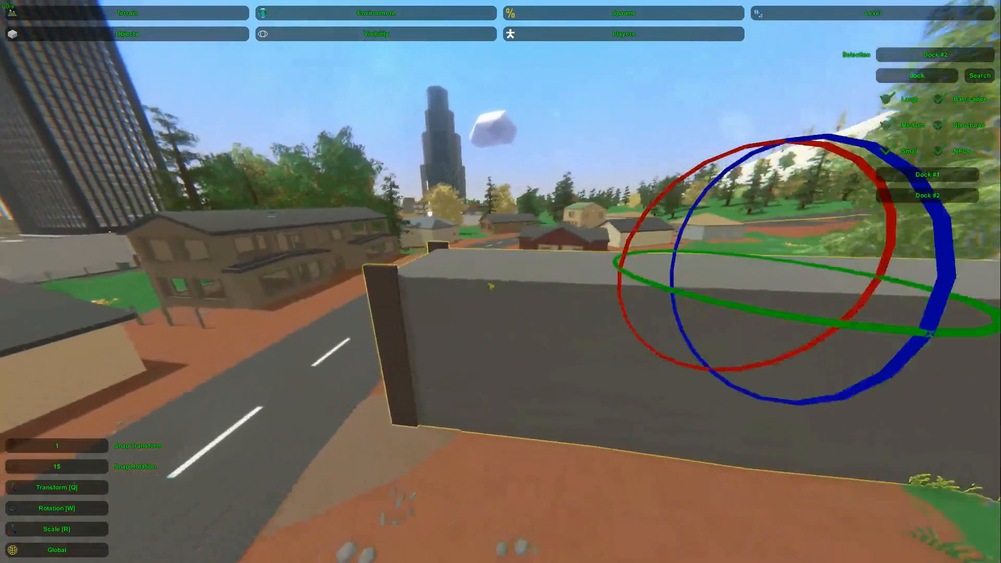
{"action": "key", "text": "a"}
{"action": "right_click_drag", "start_coordinate": [391, 288], "coordinate": [425, 336]}
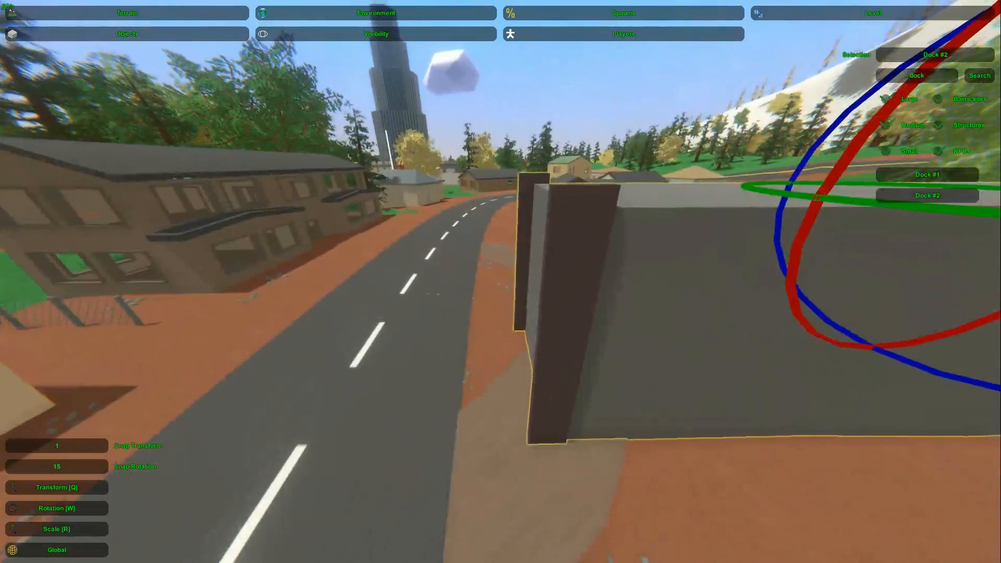
{"action": "right_click_drag", "start_coordinate": [596, 214], "coordinate": [585, 187]}
{"action": "key", "text": "s"}
{"action": "key", "text": "d"}
{"action": "right_click_drag", "start_coordinate": [499, 333], "coordinate": [498, 284]}
{"action": "key", "text": "w"}
{"action": "key", "text": "d"}
{"action": "left_click_drag", "start_coordinate": [509, 307], "coordinate": [458, 286]}
{"action": "key", "text": "s"}
Step: Move the dock away from the road and lower it into the ground as a low slab behind the house
{"action": "right_click_drag", "start_coordinate": [458, 286], "coordinate": [527, 396]}
{"action": "key", "text": "q"}
{"action": "key", "text": "q"}
{"action": "left_click_drag", "start_coordinate": [474, 337], "coordinate": [480, 414]}
{"action": "right_click_drag", "start_coordinate": [480, 415], "coordinate": [469, 339]}
{"action": "key", "text": "w"}
{"action": "key", "text": "d"}
{"action": "key", "text": "s"}
{"action": "key", "text": "d"}
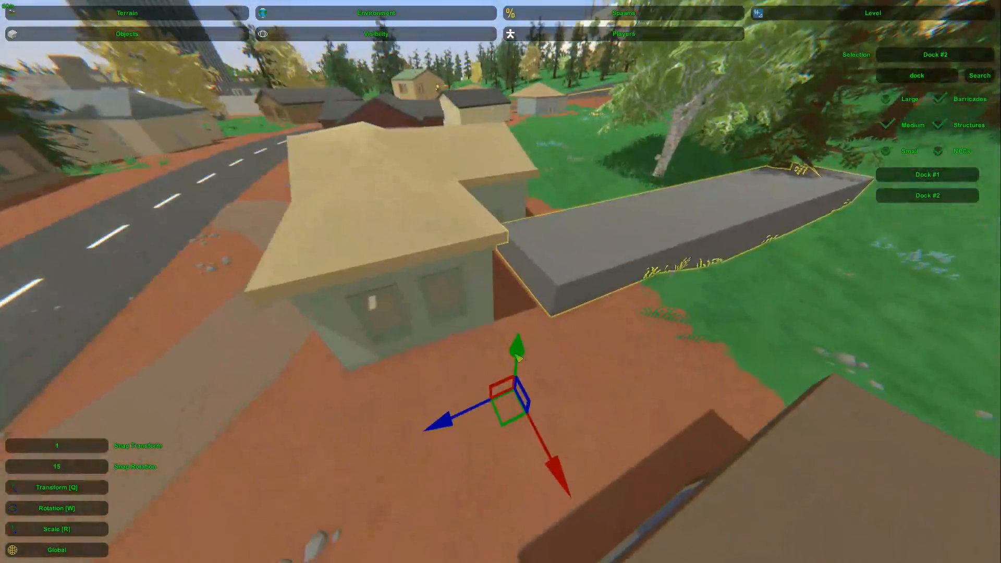
Step: Sink the dock further until its top lies almost level with the grass
{"action": "key", "text": "d"}
{"action": "mouse_move", "coordinate": [501, 281]}
{"action": "right_mouse_down"}
{"action": "mouse_move", "coordinate": [438, 235]}
{"action": "mouse_move", "coordinate": [458, 237]}
{"action": "mouse_move", "coordinate": [396, 260]}
{"action": "mouse_move", "coordinate": [453, 229]}
{"action": "mouse_move", "coordinate": [532, 267]}
{"action": "mouse_move", "coordinate": [495, 276]}
{"action": "mouse_move", "coordinate": [428, 234]}
{"action": "mouse_move", "coordinate": [510, 255]}
{"action": "mouse_move", "coordinate": [552, 333]}
{"action": "mouse_move", "coordinate": [526, 329]}
{"action": "mouse_move", "coordinate": [495, 297]}
{"action": "right_mouse_up"}
{"action": "key", "text": "d"}
{"action": "key", "text": "s"}
{"action": "key", "text": "w"}
{"action": "key", "text": "s"}
{"action": "key", "text": "d"}
{"action": "left_click", "coordinate": [500, 281]}
Step: Turn the slab around and move it so its end meets the back of the house
{"action": "key", "text": "w"}
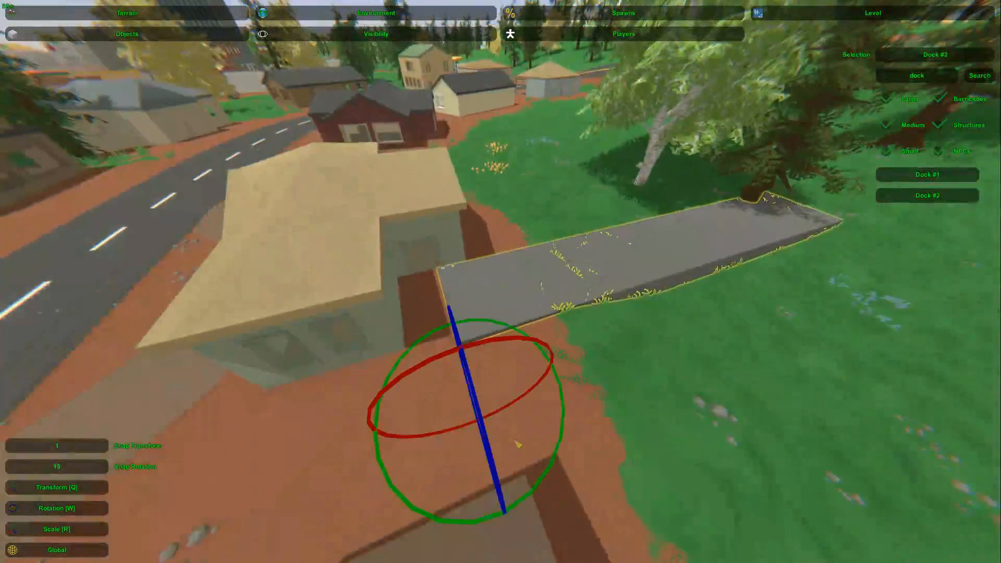
{"action": "left_click_drag", "start_coordinate": [540, 481], "coordinate": [645, 490]}
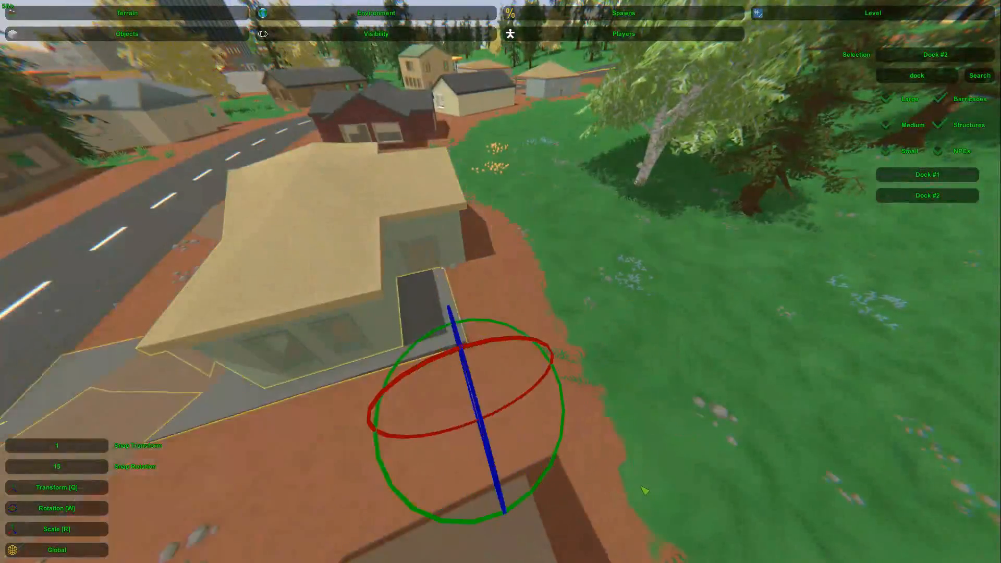
{"action": "left_click_drag", "start_coordinate": [474, 416], "coordinate": [703, 329]}
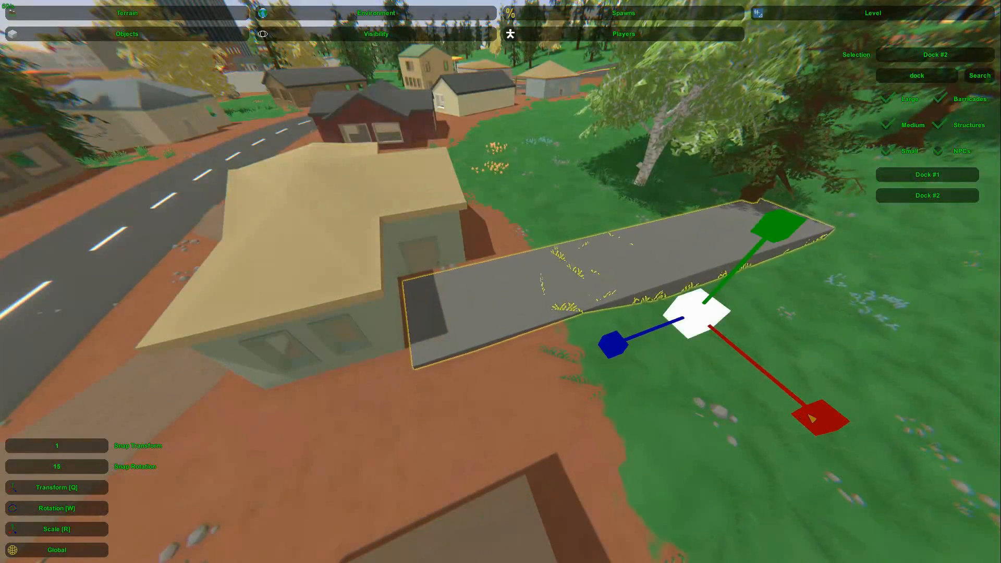
Step: Adjust the slab's width and shift it sideways to line up with the house's rear recess
{"action": "key", "text": "a"}
{"action": "right_click_drag", "start_coordinate": [803, 416], "coordinate": [920, 453]}
{"action": "key", "text": "q"}
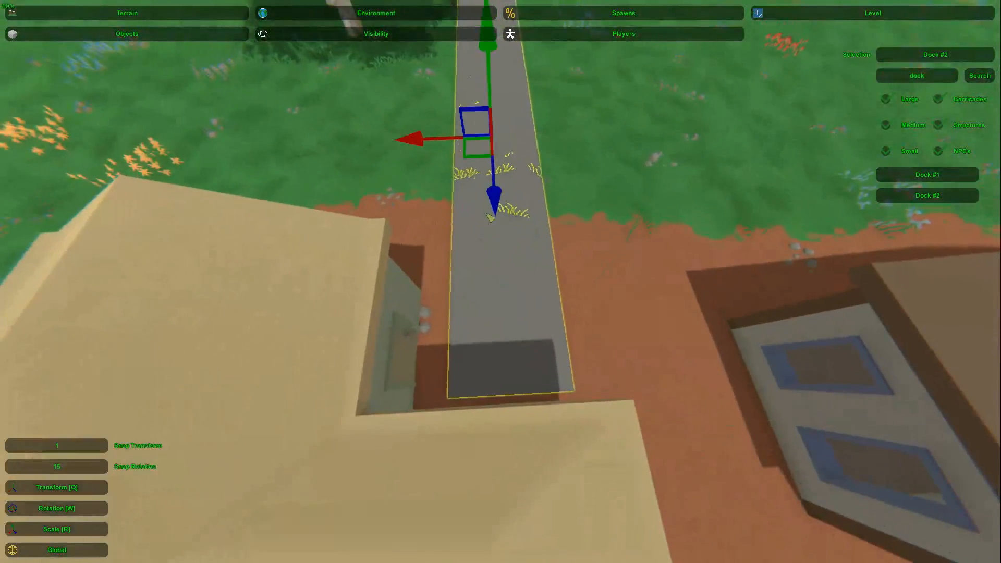
{"action": "key", "text": "d"}
{"action": "right_click_drag", "start_coordinate": [480, 159], "coordinate": [417, 164]}
{"action": "mouse_move", "coordinate": [803, 305]}
{"action": "left_mouse_down"}
{"action": "mouse_move", "coordinate": [790, 296]}
{"action": "mouse_move", "coordinate": [822, 314]}
{"action": "mouse_move", "coordinate": [807, 306]}
{"action": "left_mouse_up"}
{"action": "key", "text": "r"}
{"action": "key", "text": "q"}
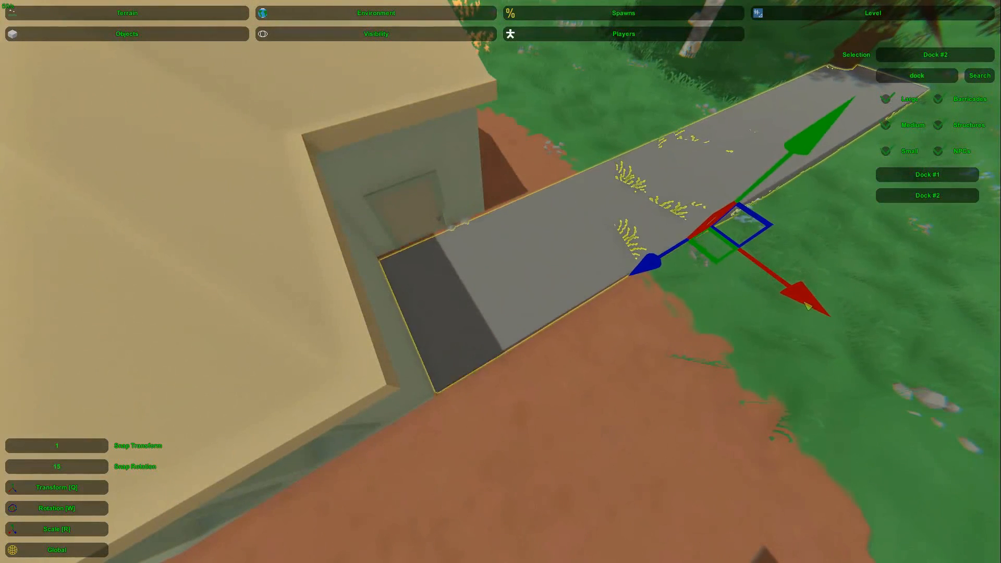
Step: Fine-tune the slab's scale and nudge it flush against the house walls
{"action": "key", "text": "r"}
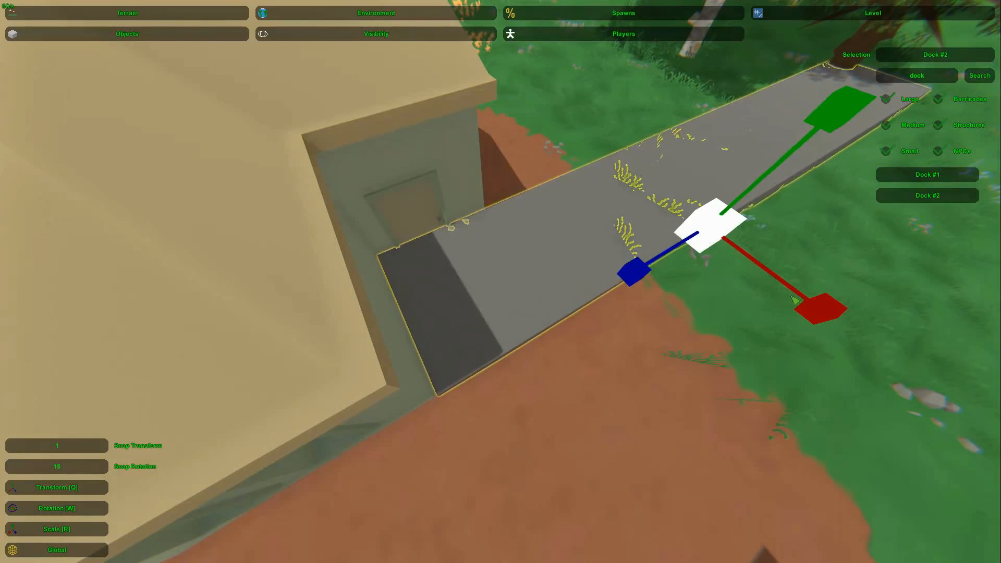
{"action": "key", "text": "q"}
{"action": "right_click_drag", "start_coordinate": [534, 277], "coordinate": [504, 287]}
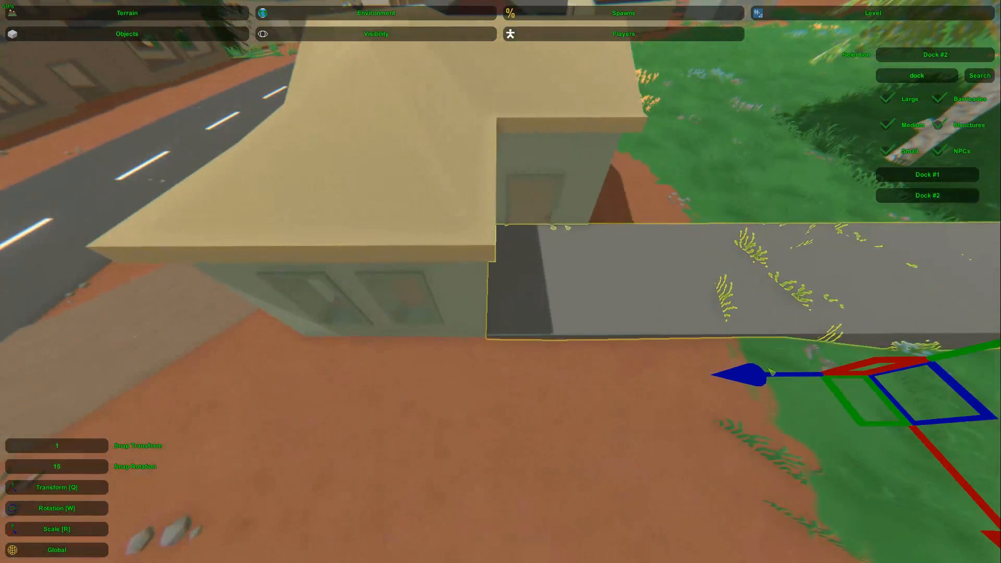
{"action": "right_click_drag", "start_coordinate": [767, 375], "coordinate": [641, 264]}
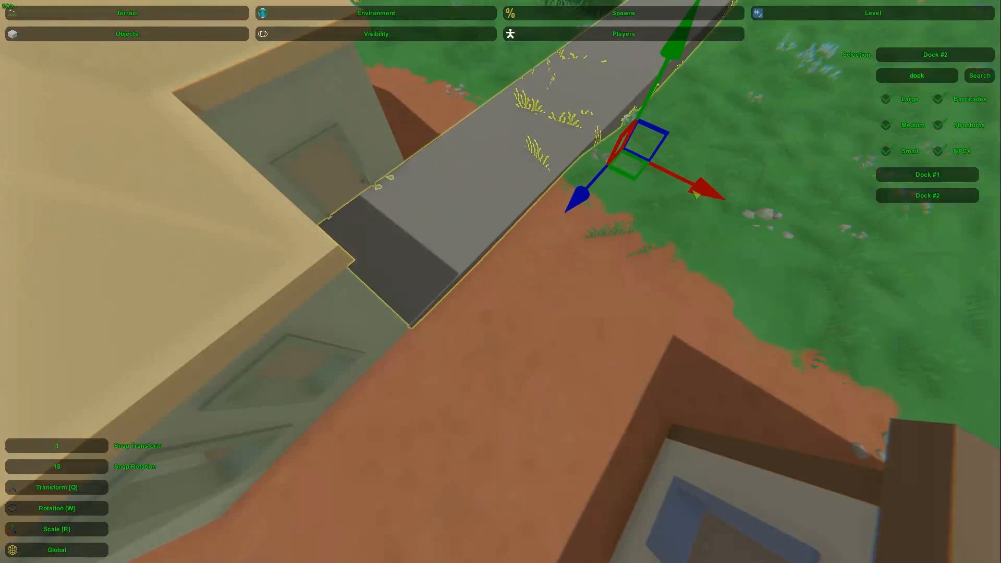
{"action": "right_click_drag", "start_coordinate": [692, 194], "coordinate": [500, 281]}
Step: Shorten the slab along its length and move it back against the house
{"action": "key", "text": "s"}
{"action": "key", "text": "r"}
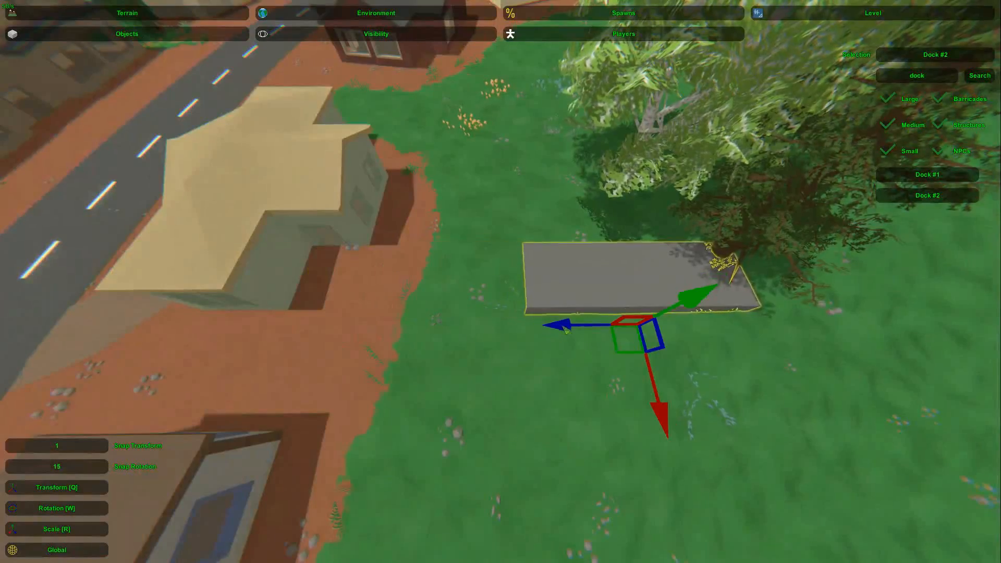
{"action": "left_click_drag", "start_coordinate": [567, 332], "coordinate": [425, 323]}
{"action": "right_click_drag", "start_coordinate": [436, 322], "coordinate": [500, 281]}
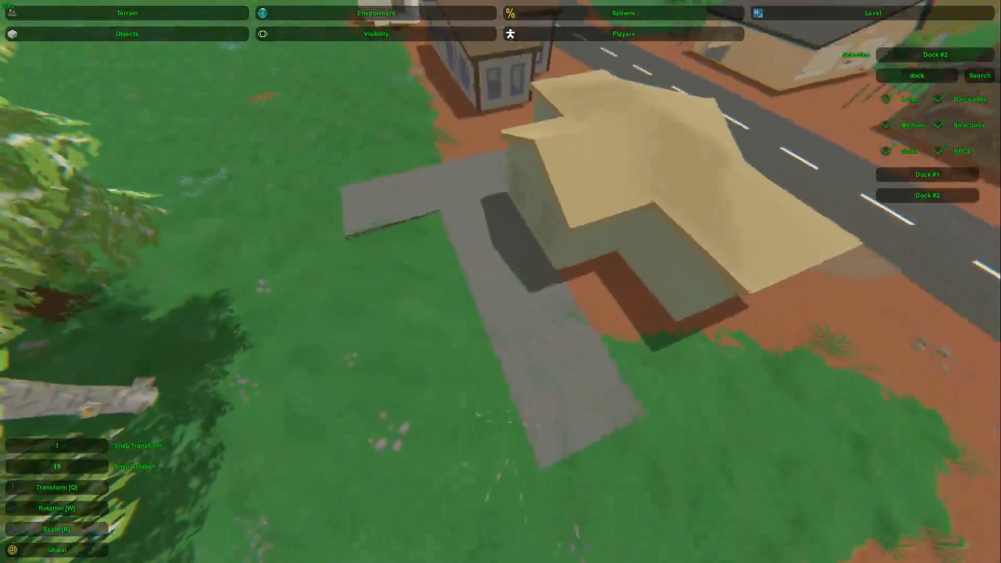
Step: Add a second dock slab along the back of the house, perpendicular to the first one
{"action": "right_click_drag", "start_coordinate": [501, 281], "coordinate": [501, 282]}
{"action": "right_click_drag", "start_coordinate": [438, 282], "coordinate": [503, 286]}
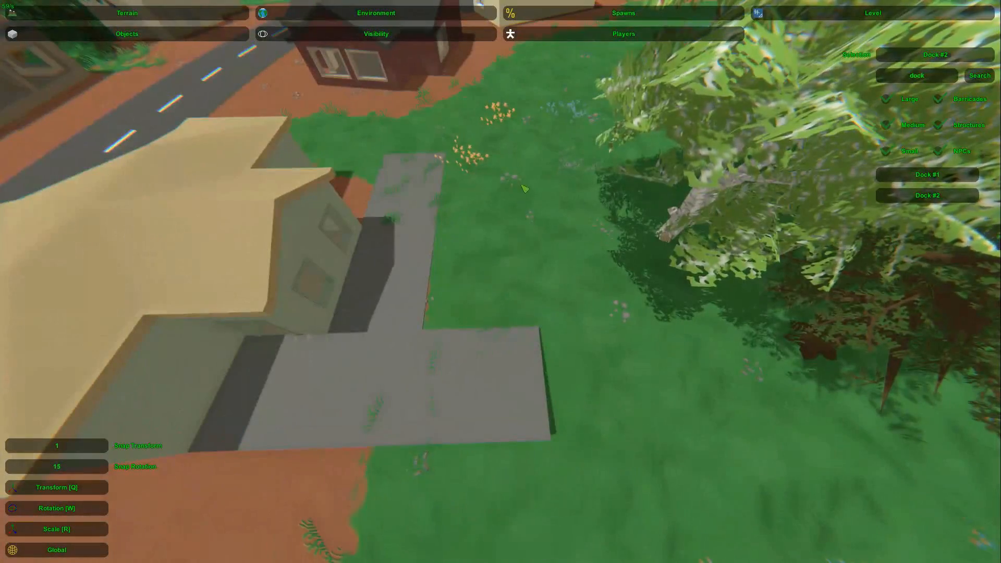
{"action": "right_click_drag", "start_coordinate": [430, 273], "coordinate": [500, 282]}
{"action": "left_click", "coordinate": [500, 282]}
{"action": "left_click", "coordinate": [500, 282]}
{"action": "left_click", "coordinate": [500, 281]}
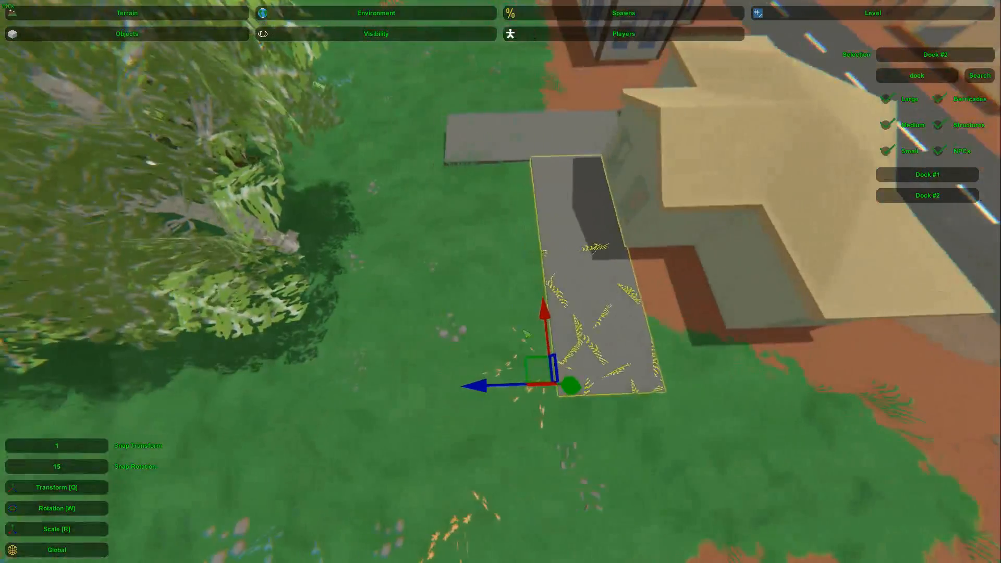
Step: Add a parallel dock slab on the tree side and extend it to the first slab's outer edge
{"action": "left_click_drag", "start_coordinate": [480, 392], "coordinate": [370, 390]}
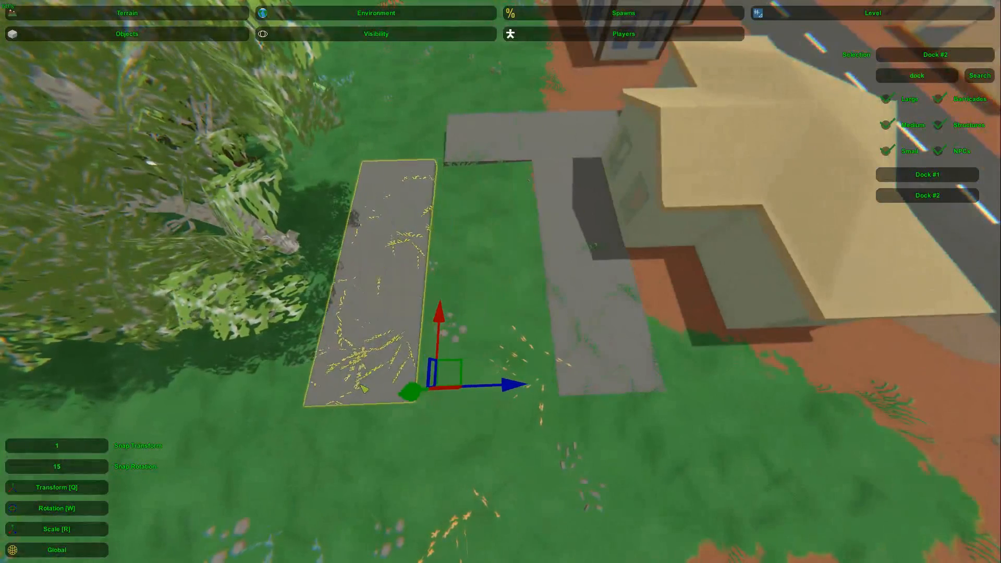
{"action": "right_click_drag", "start_coordinate": [368, 387], "coordinate": [500, 282]}
{"action": "key", "text": "r"}
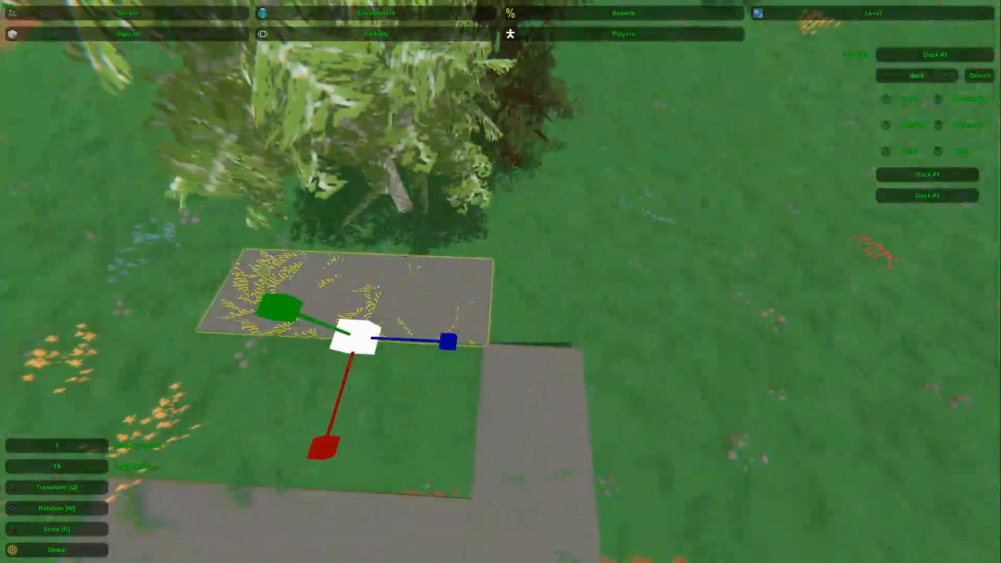
{"action": "key", "text": "q"}
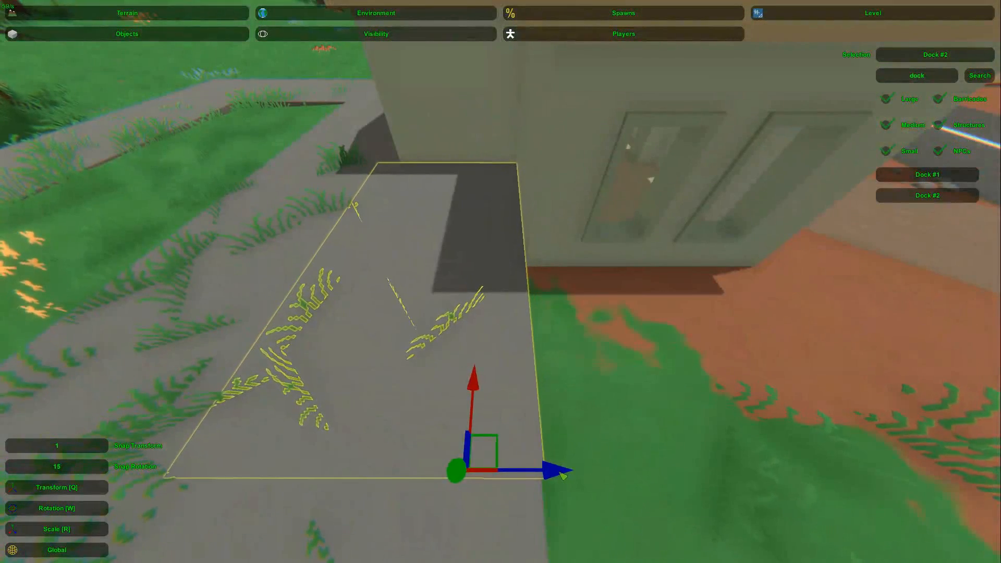
{"action": "key", "text": "d"}
Step: Fill the ground beside the house's rear corner with another dock slab
{"action": "right_click_drag", "start_coordinate": [563, 475], "coordinate": [500, 281]}
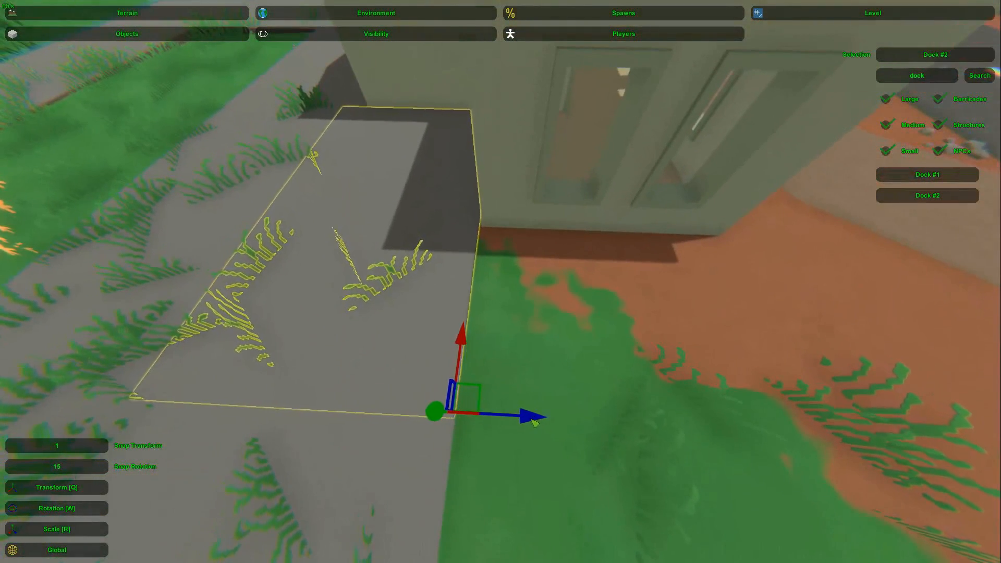
{"action": "right_click_drag", "start_coordinate": [536, 423], "coordinate": [500, 281]}
{"action": "key", "text": "s"}
{"action": "key", "text": "w"}
{"action": "key", "text": "s"}
{"action": "key", "text": "d"}
Step: Close the remaining side with dock slabs to form a patio around the rectangular patch of grass
{"action": "key", "text": "d"}
{"action": "key", "text": "s"}
{"action": "key", "text": "w"}
{"action": "key", "text": "w"}
{"action": "key", "text": "d"}
{"action": "key", "text": "s"}
{"action": "key", "text": "w"}
{"action": "key", "text": "a"}
{"action": "key", "text": "s"}
{"action": "key", "text": "w"}
{"action": "key", "text": "a"}
{"action": "key", "text": "w"}
{"action": "key", "text": "s"}
{"action": "key", "text": "w"}
{"action": "key", "text": "s"}
{"action": "key", "text": "s"}
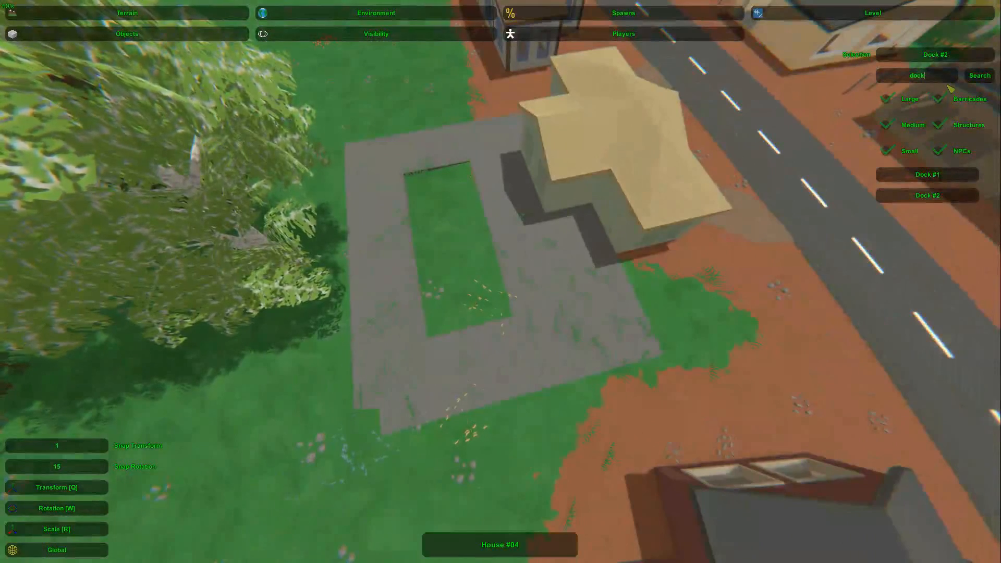
Step: Search the objects for fence and place a Fence Stone #1 at the patio
{"action": "type", "text": "fence"}
{"action": "key", "text": "Return"}
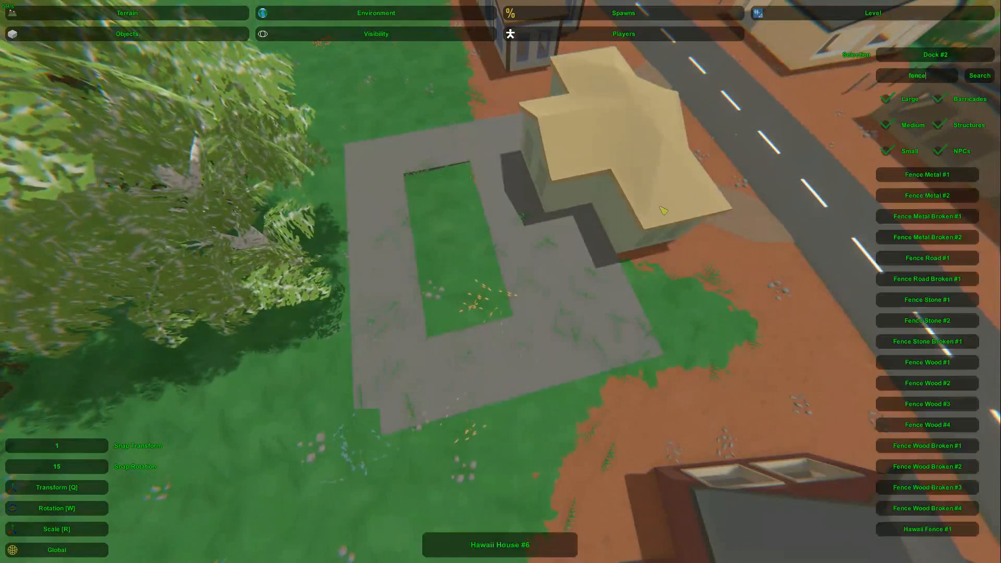
{"action": "left_click", "coordinate": [974, 303]}
{"action": "mouse_move", "coordinate": [500, 281]}
{"action": "right_mouse_down"}
{"action": "mouse_move", "coordinate": [515, 263]}
{"action": "mouse_move", "coordinate": [502, 283]}
{"action": "right_mouse_up"}
{"action": "key", "text": "w"}
{"action": "key", "text": "e"}
Step: Align the stone fence with the house wall and extend it along the patio's edge
{"action": "key", "text": "s"}
{"action": "key", "text": "d"}
{"action": "key", "text": "a"}
{"action": "left_click_drag", "start_coordinate": [575, 311], "coordinate": [378, 306]}
{"action": "key", "text": "a"}
{"action": "right_click_drag", "start_coordinate": [378, 307], "coordinate": [500, 281]}
{"action": "key", "text": "d"}
{"action": "left_click", "coordinate": [570, 283], "text": "shift"}
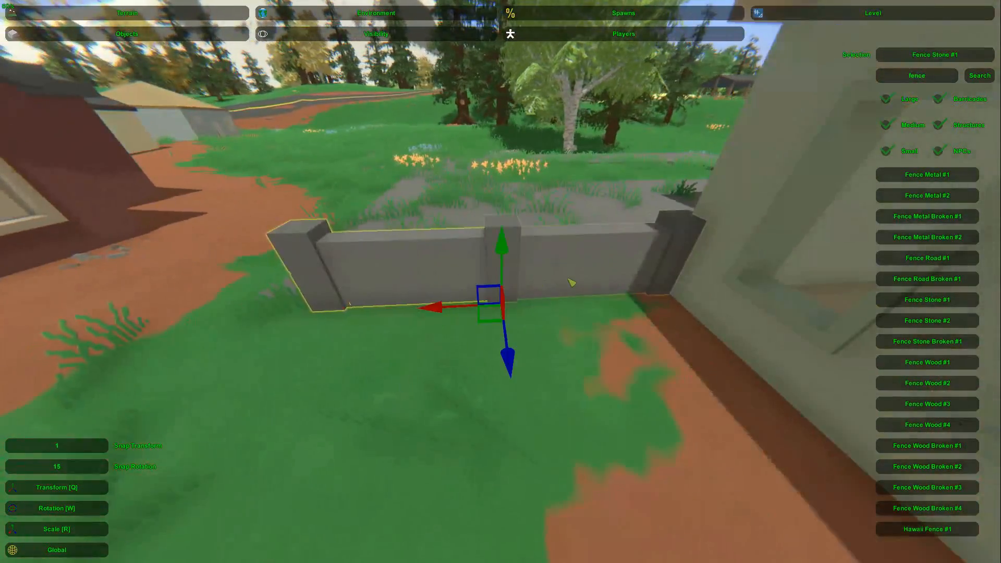
{"action": "right_click_drag", "start_coordinate": [569, 283], "coordinate": [500, 282]}
Step: Enclose the patio's outer edges with connected Fence Stone #1 sections back to the house
{"action": "key", "text": "a"}
{"action": "key", "text": "r"}
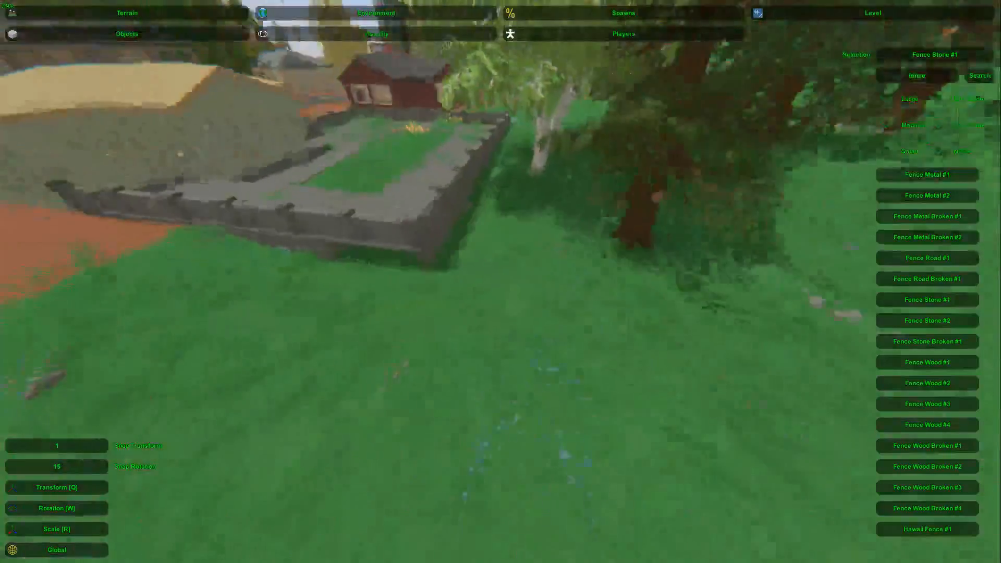
{"action": "right_click_drag", "start_coordinate": [500, 281], "coordinate": [501, 281]}
{"action": "key", "text": "s"}
{"action": "key", "text": "w"}
{"action": "key", "text": "s"}
{"action": "key", "text": "w"}
{"action": "key", "text": "s"}
{"action": "key", "text": "w"}
{"action": "key", "text": "s"}
{"action": "key", "text": "w"}
{"action": "key", "text": "s"}
{"action": "key", "text": "w"}
{"action": "key", "text": "s"}
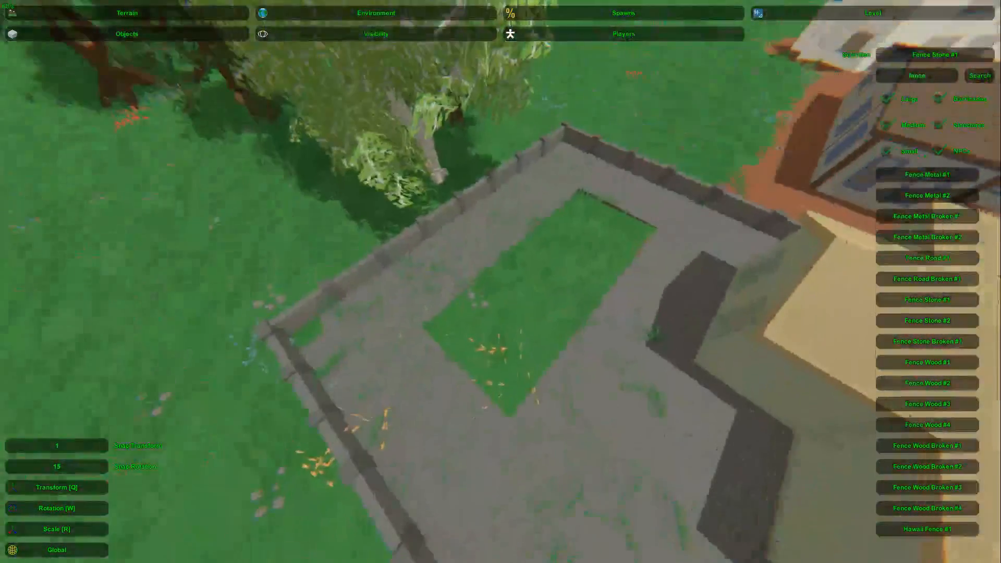
{"action": "right_click_drag", "start_coordinate": [560, 254], "coordinate": [500, 281]}
{"action": "key", "text": "a"}
{"action": "key", "text": "d"}
{"action": "key", "text": "w"}
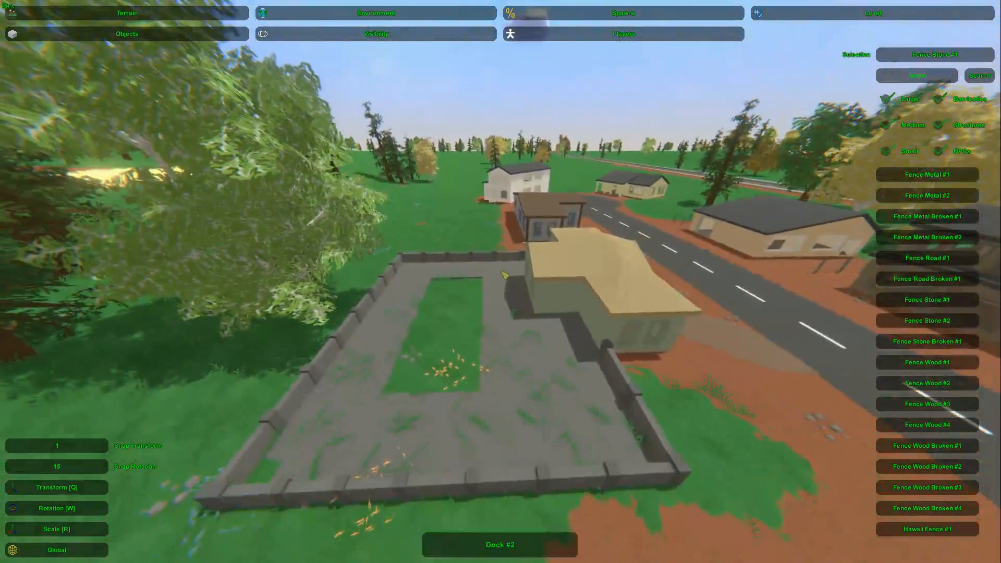
Step: Exit the current map editor and bring up the devkit window interface
{"action": "key", "text": "Escape"}
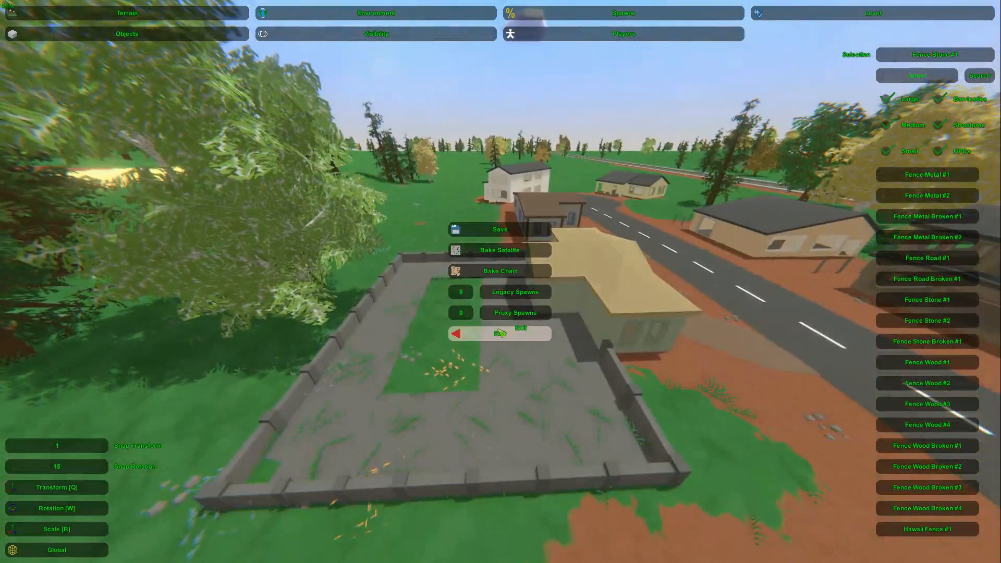
{"action": "right_click_drag", "start_coordinate": [500, 332], "coordinate": [499, 331]}
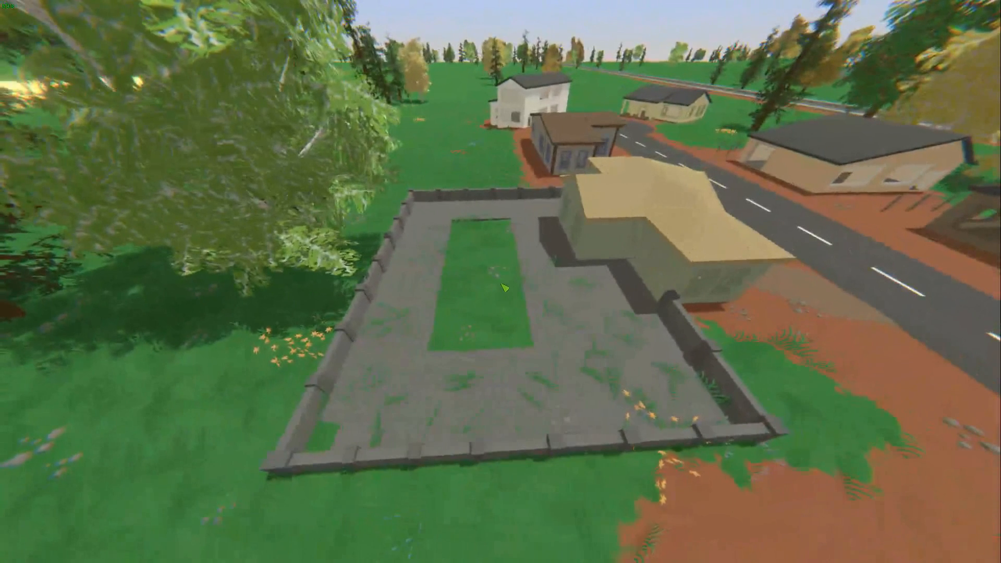
{"action": "key", "text": "F1"}
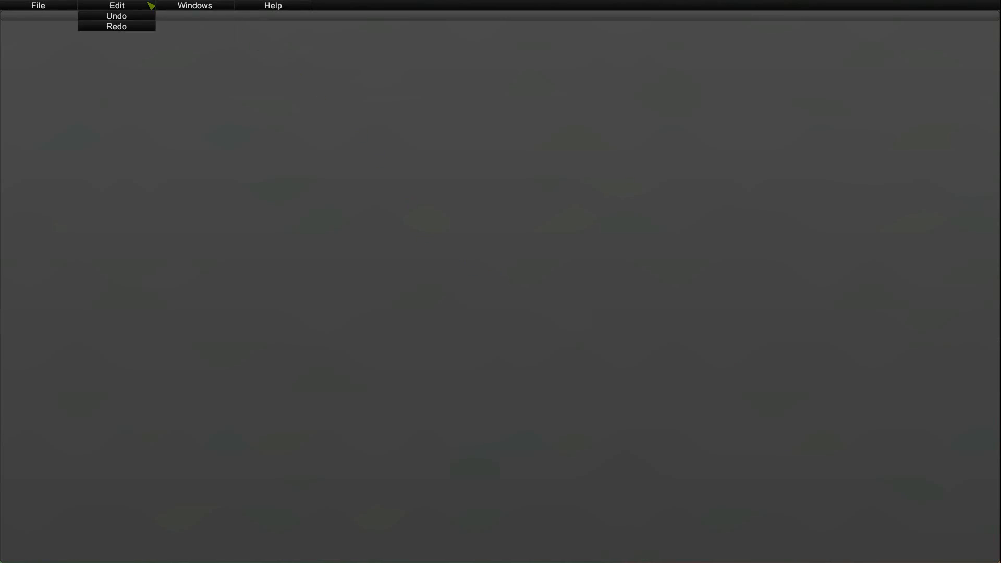
{"action": "left_click", "coordinate": [205, 20]}
{"action": "left_click", "coordinate": [238, 27]}
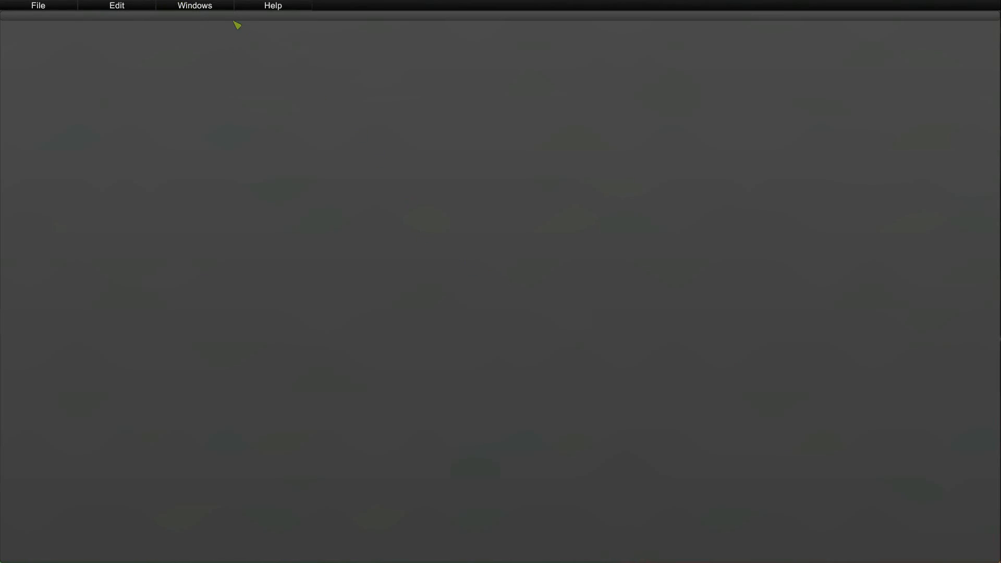
Step: Open the Type Browser and Selection Tool windows, and choose Core in the Type Browser
{"action": "mouse_move", "coordinate": [212, 20]}
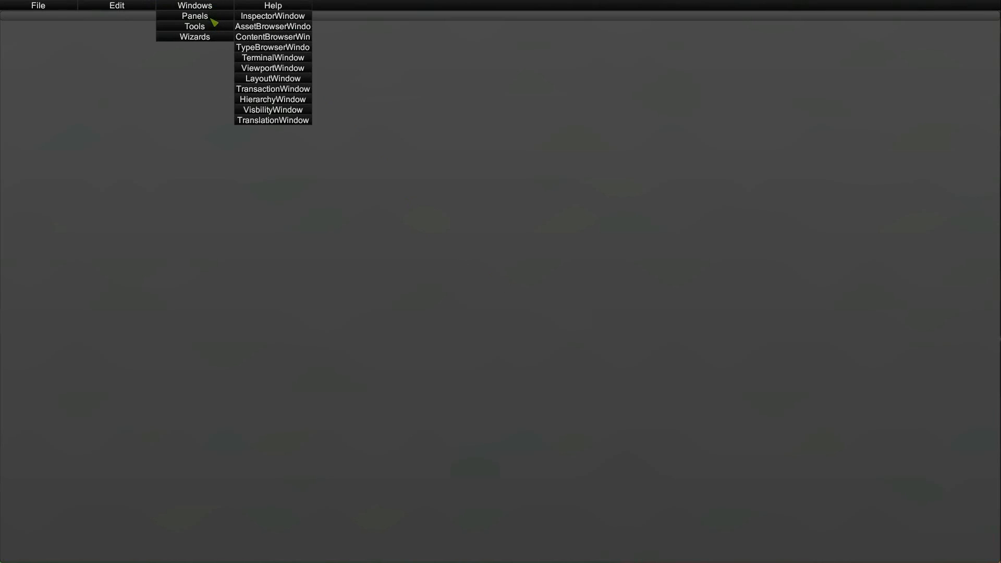
{"action": "left_click", "coordinate": [267, 48]}
{"action": "mouse_move", "coordinate": [209, 29]}
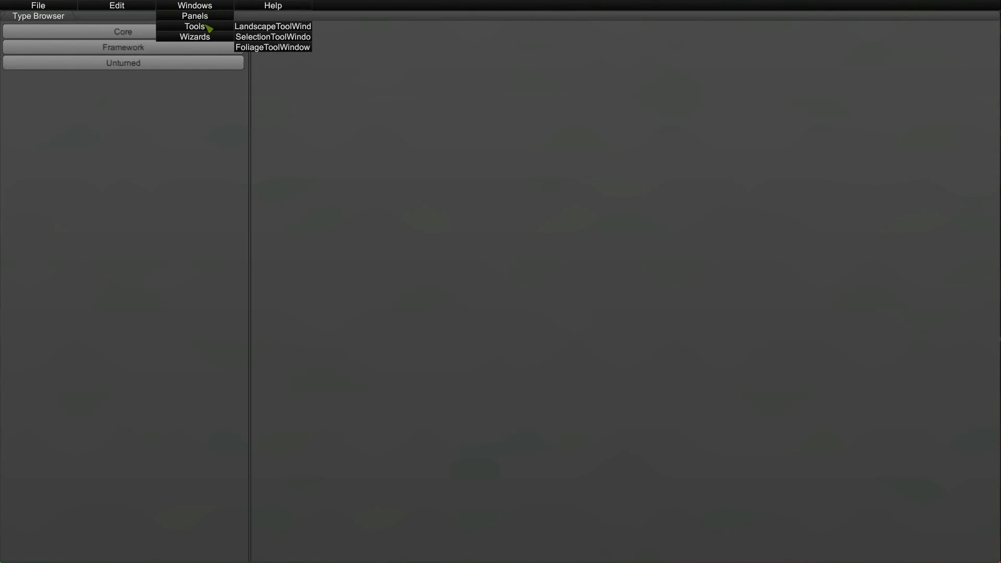
{"action": "left_click", "coordinate": [259, 37]}
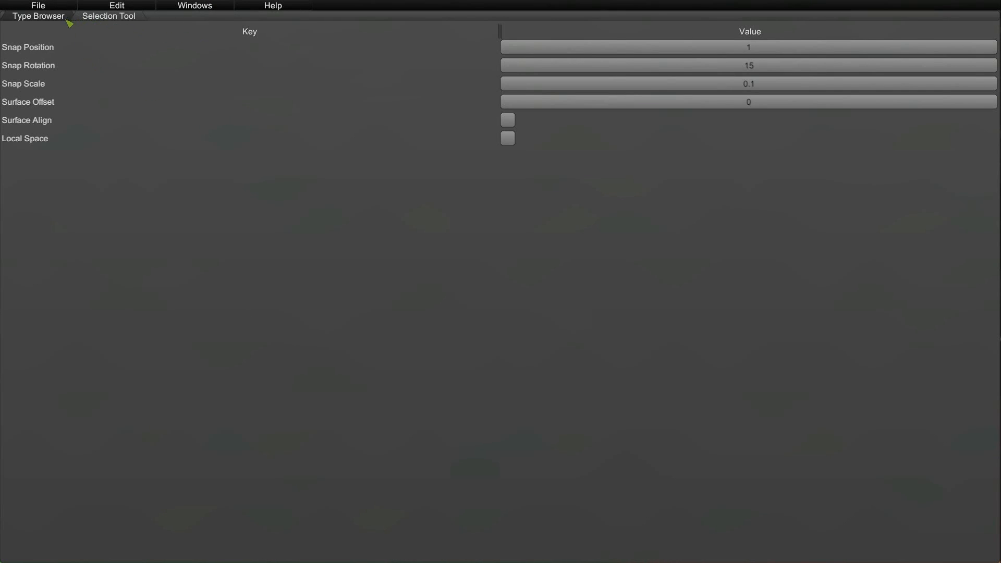
{"action": "left_click", "coordinate": [48, 18]}
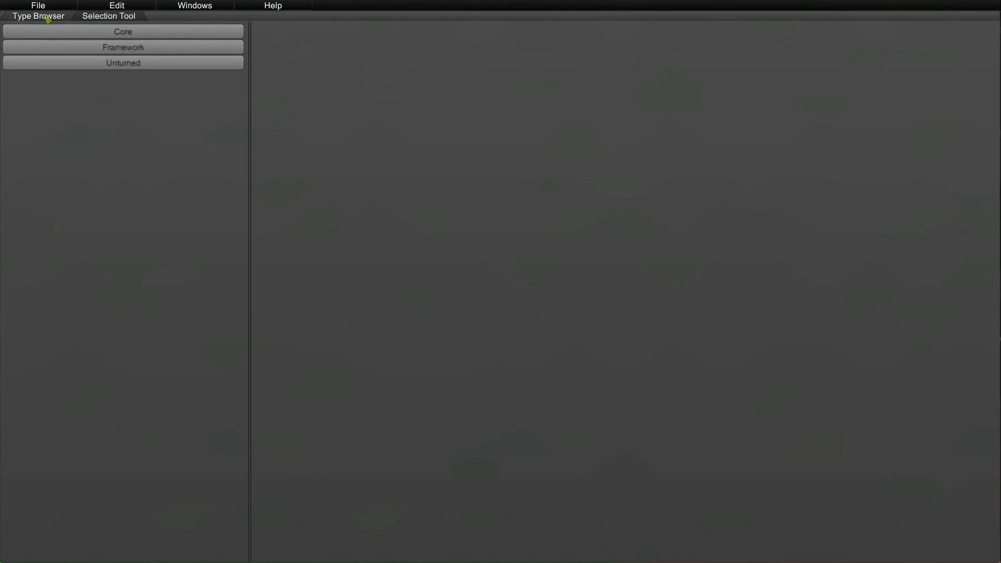
{"action": "left_click", "coordinate": [79, 32]}
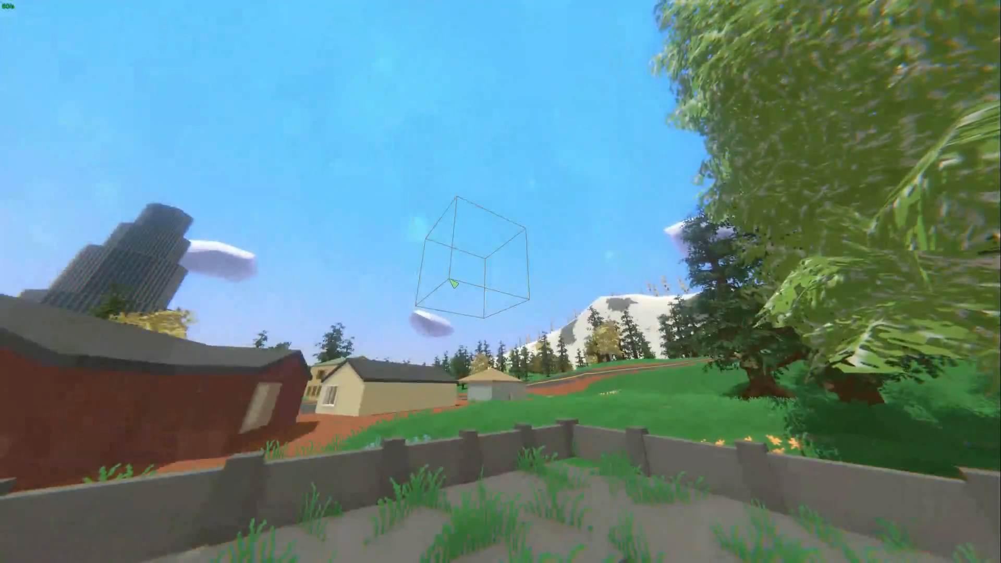
Step: Place a landscape hole volume on the grass opening in the patio and widen it across the opening's short side
{"action": "left_click", "coordinate": [449, 280]}
{"action": "key", "text": "e"}
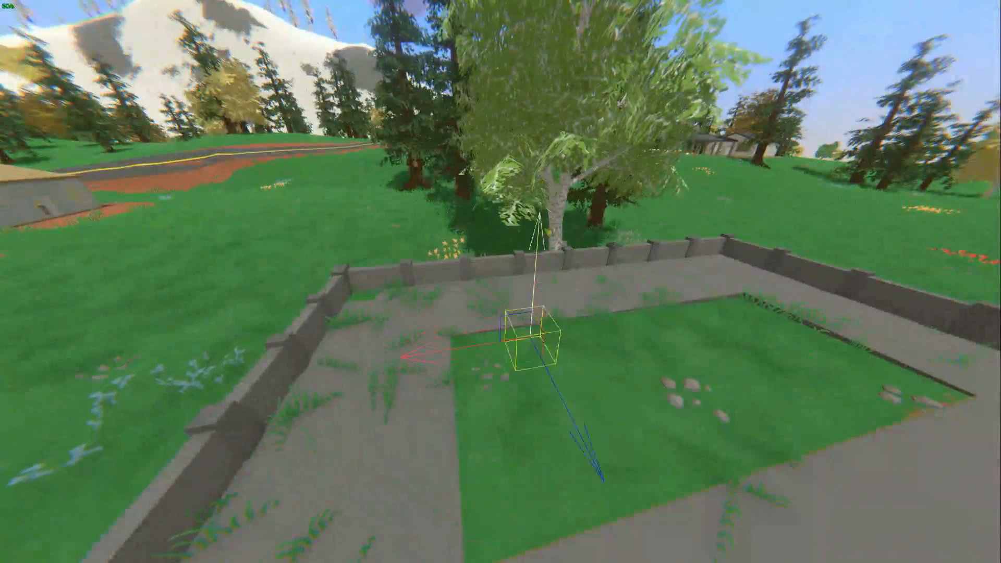
{"action": "key", "text": "a"}
{"action": "right_click_drag", "start_coordinate": [509, 403], "coordinate": [501, 284]}
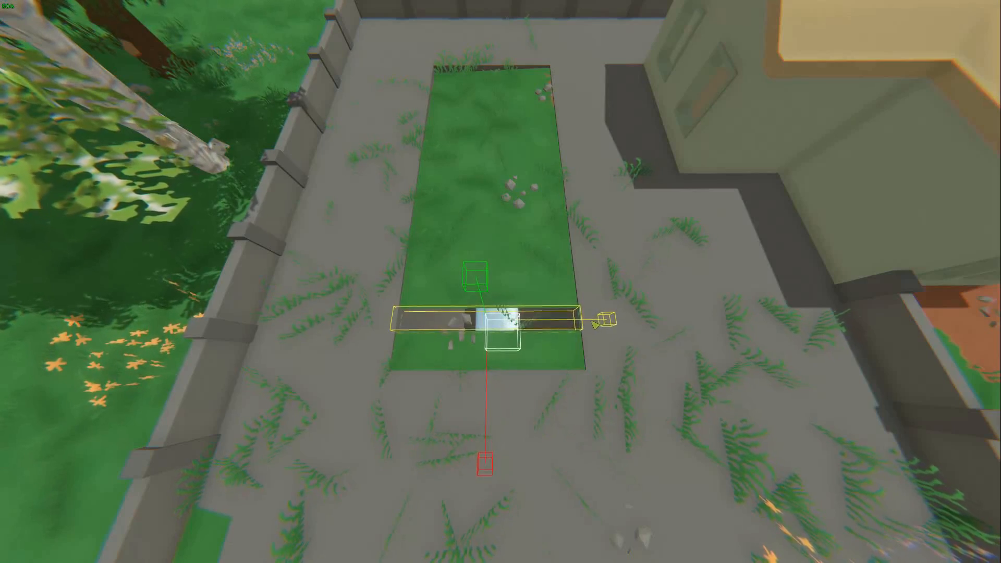
Step: Stretch the hole volume lengthwise so it cuts out the entire rectangular grass opening
{"action": "right_click_drag", "start_coordinate": [614, 326], "coordinate": [578, 324]}
{"action": "right_click_drag", "start_coordinate": [502, 287], "coordinate": [502, 288]}
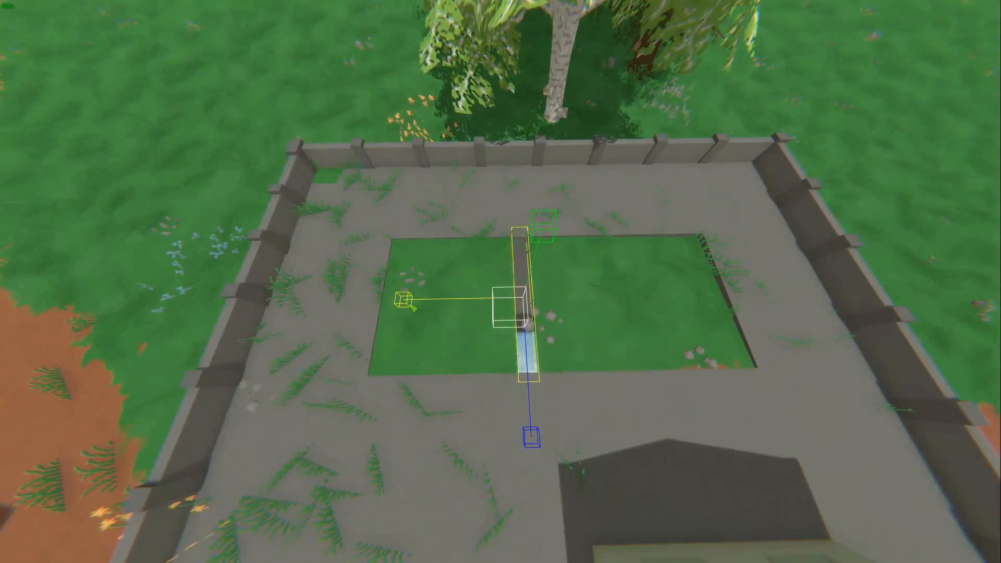
{"action": "left_click_drag", "start_coordinate": [391, 303], "coordinate": [74, 271]}
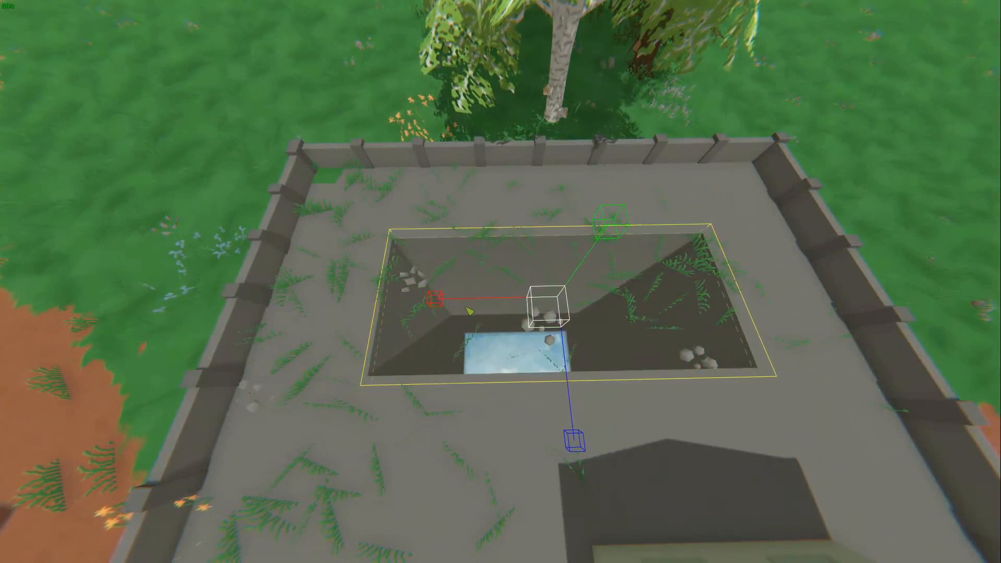
{"action": "right_click_drag", "start_coordinate": [447, 304], "coordinate": [447, 305]}
Step: Choose WaterVolume in the Type Browser and place it near the corner of the pool hole
{"action": "key", "text": "Escape"}
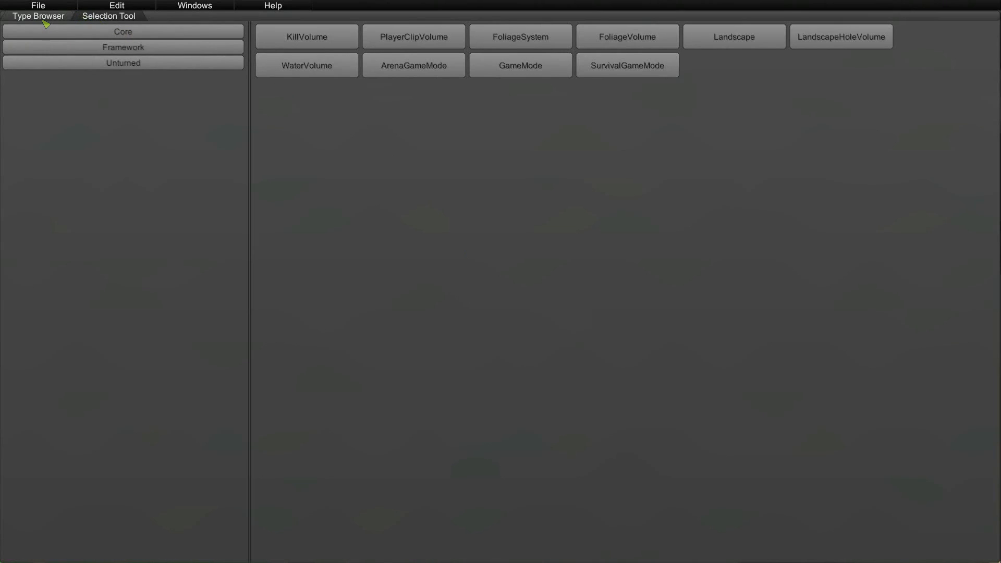
{"action": "left_click", "coordinate": [307, 68]}
{"action": "key", "text": "Escape"}
{"action": "key", "text": "w"}
{"action": "right_click_drag", "start_coordinate": [308, 68], "coordinate": [307, 68]}
{"action": "left_click", "coordinate": [487, 237]}
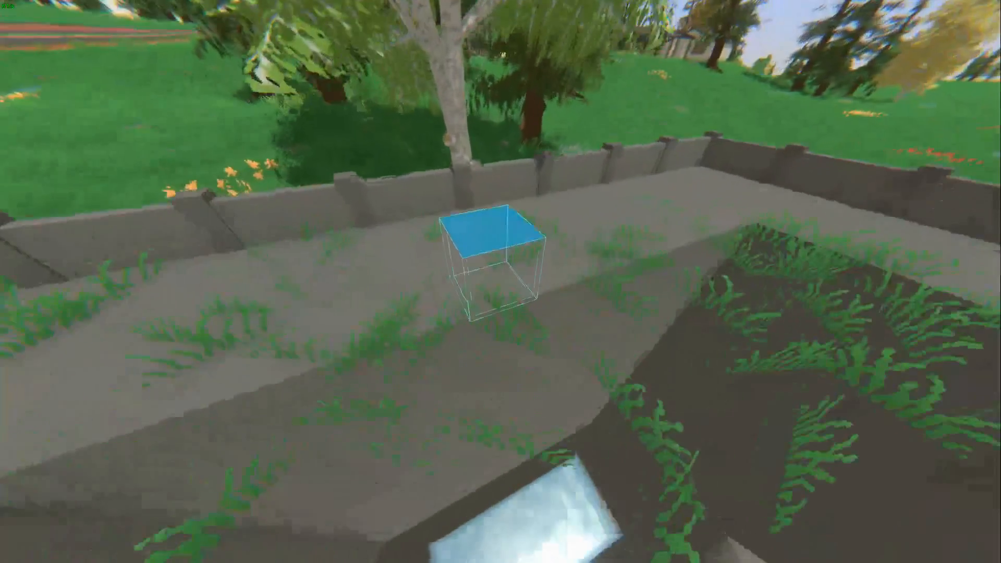
{"action": "key", "text": "a"}
{"action": "right_click_drag", "start_coordinate": [486, 237], "coordinate": [487, 237]}
{"action": "left_click_drag", "start_coordinate": [545, 138], "coordinate": [541, 195]}
{"action": "right_click_drag", "start_coordinate": [544, 197], "coordinate": [544, 197]}
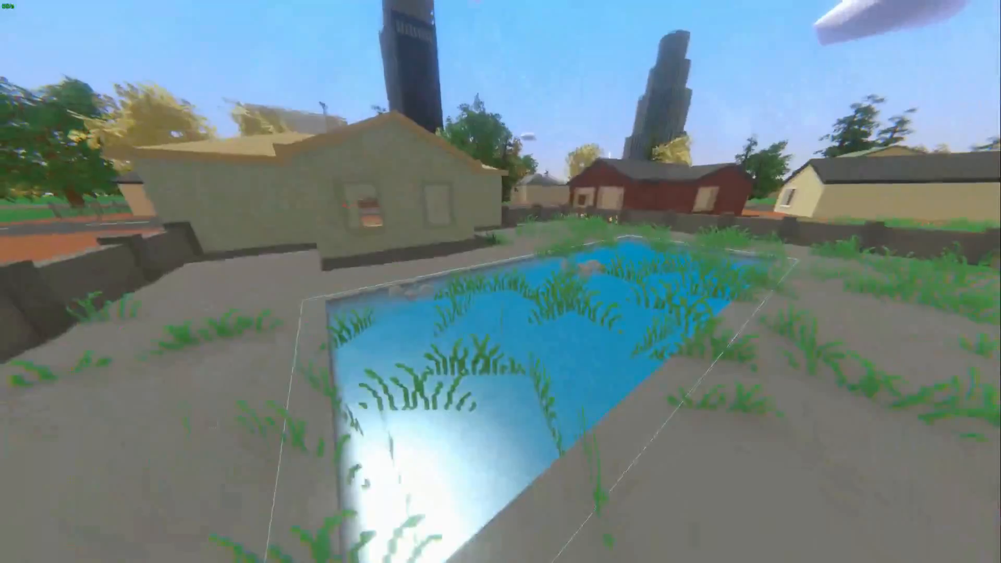
Step: Stretch the water volume over the whole pool opening and save the devkit container
{"action": "key", "text": "s"}
{"action": "right_click_drag", "start_coordinate": [500, 282], "coordinate": [501, 281]}
{"action": "key", "text": "d"}
{"action": "key", "text": "d"}
{"action": "key", "text": "s"}
{"action": "key", "text": "w"}
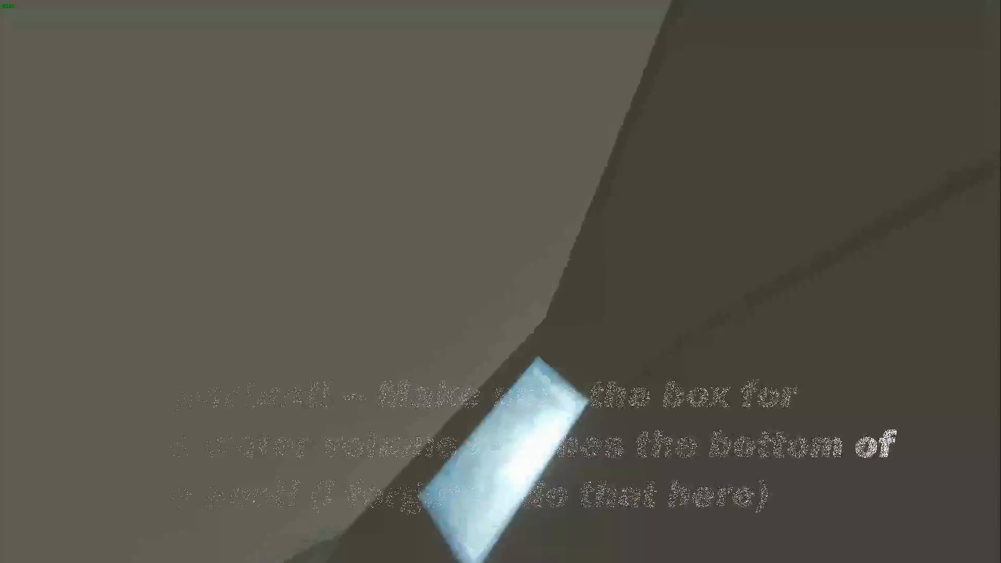
{"action": "right_click_drag", "start_coordinate": [500, 281], "coordinate": [500, 281]}
{"action": "key", "text": "w"}
{"action": "key", "text": "w"}
{"action": "key", "text": "s"}
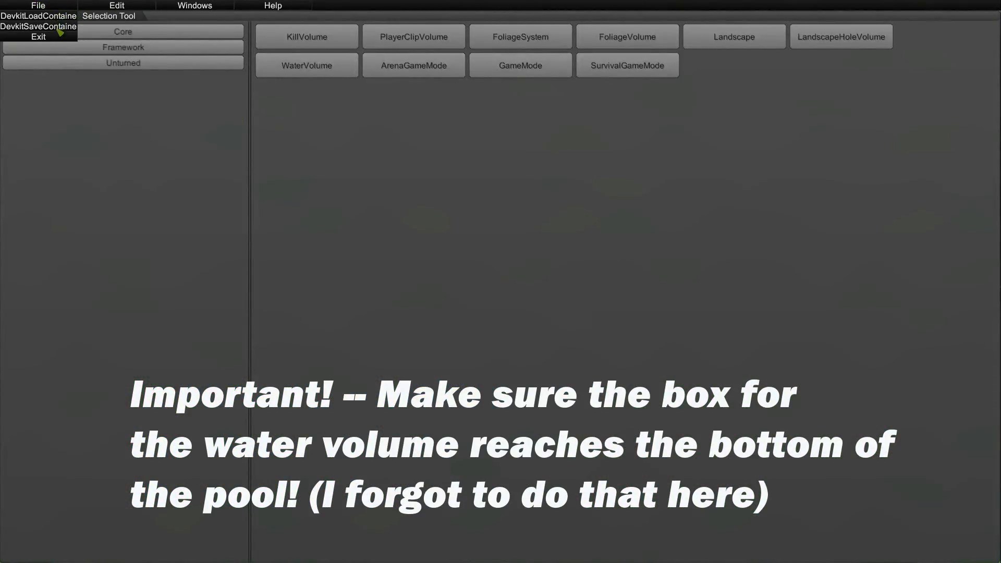
{"action": "left_click", "coordinate": [52, 26]}
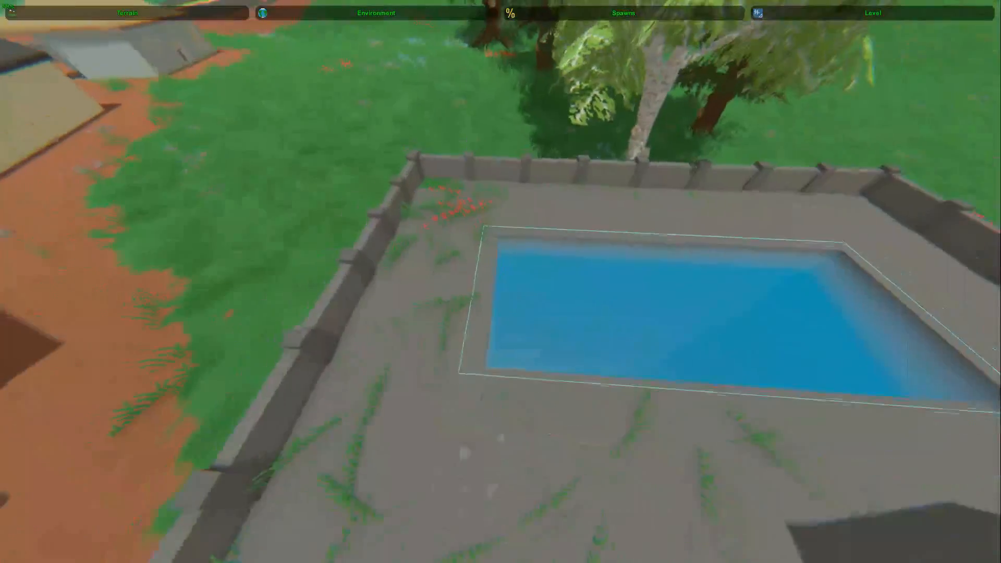
Step: Return to the level object editor, filter the objects by "block", and place a Block Road #1 by the pool
{"action": "left_click", "coordinate": [865, 14]}
{"action": "left_click", "coordinate": [219, 36]}
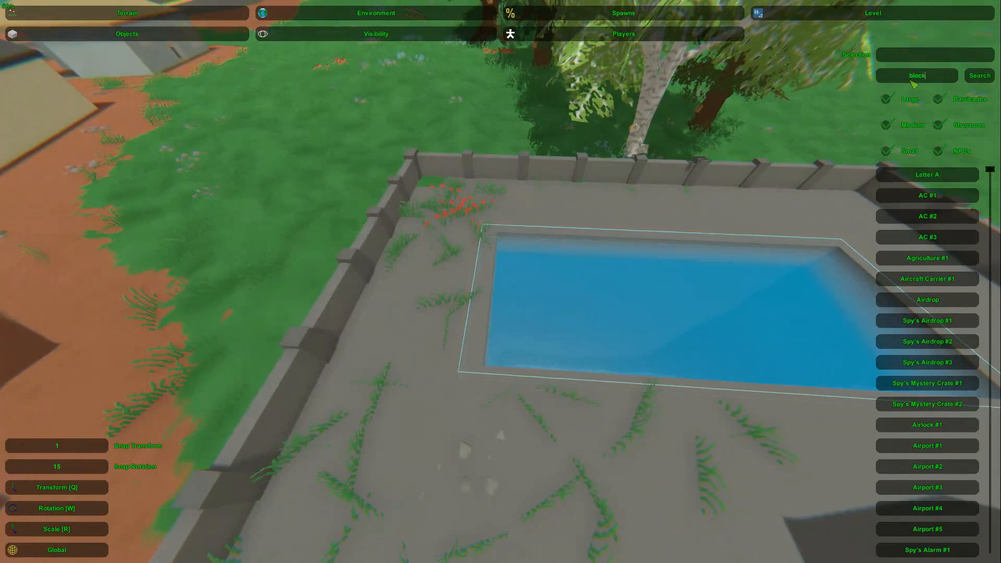
{"action": "key", "text": "Return"}
{"action": "left_click", "coordinate": [962, 202]}
{"action": "right_click_drag", "start_coordinate": [962, 201], "coordinate": [500, 281]}
{"action": "key", "text": "e"}
{"action": "key", "text": "w"}
Step: Position the Block Road #1 upright at the middle of the pool's short end
{"action": "key", "text": "a"}
{"action": "left_click", "coordinate": [491, 282]}
{"action": "left_click", "coordinate": [491, 282]}
{"action": "key", "text": "d"}
{"action": "left_click", "coordinate": [554, 283]}
{"action": "key", "text": "d"}
{"action": "left_click", "coordinate": [465, 284]}
{"action": "key", "text": "s"}
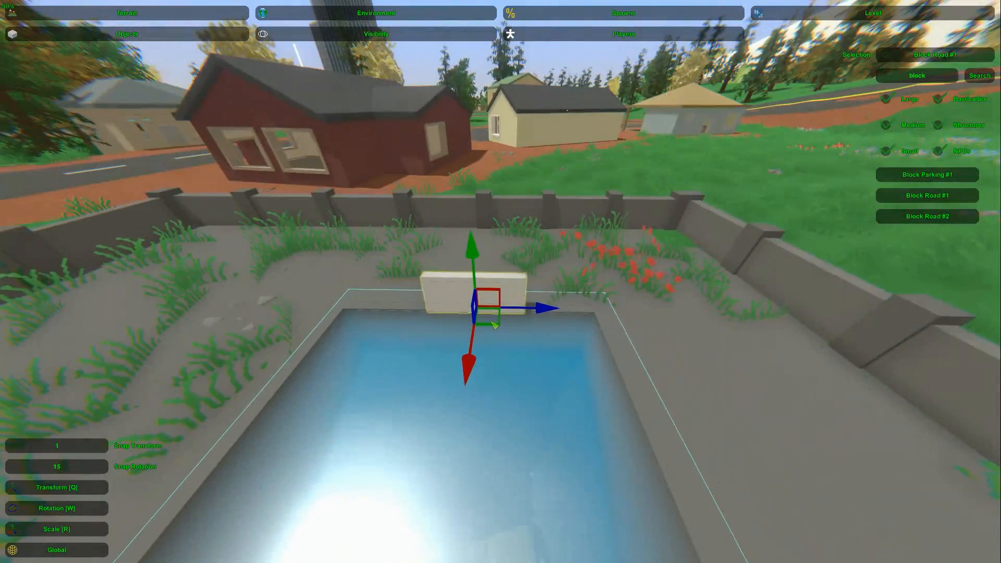
Step: Widen the Block Road #1 so it spans the pool's full short end
{"action": "key", "text": "w"}
{"action": "key", "text": "d"}
{"action": "right_click_drag", "start_coordinate": [475, 270], "coordinate": [500, 281]}
{"action": "key", "text": "a"}
{"action": "left_click_drag", "start_coordinate": [566, 313], "coordinate": [670, 343]}
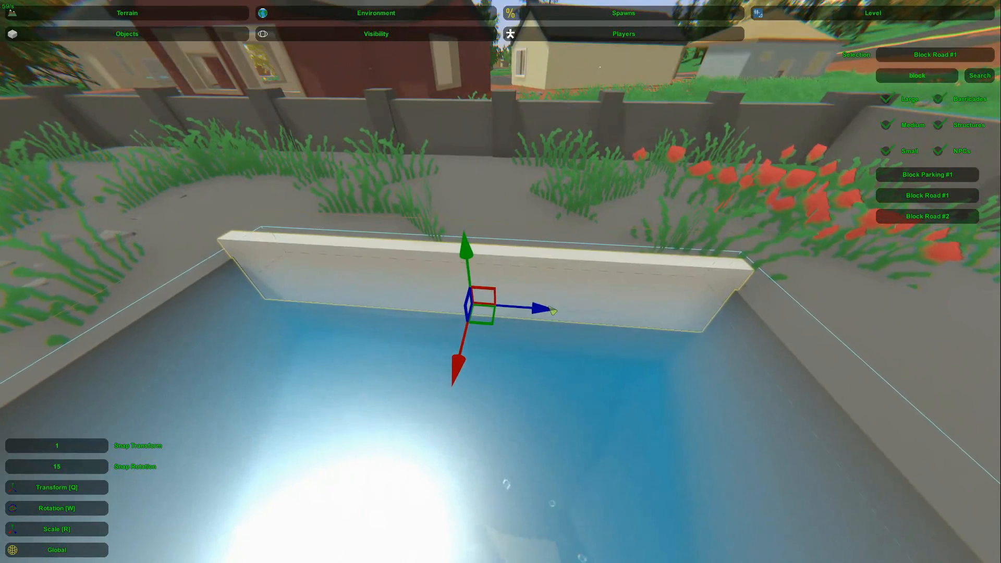
Step: Try a Block Parking #1 along the pool's long edge beside the end block
{"action": "key", "text": "s"}
{"action": "key", "text": "d"}
{"action": "mouse_move", "coordinate": [572, 292]}
{"action": "right_mouse_down"}
{"action": "mouse_move", "coordinate": [501, 281]}
{"action": "mouse_move", "coordinate": [561, 292]}
{"action": "right_mouse_up"}
{"action": "left_click", "coordinate": [510, 312]}
{"action": "key", "text": "w"}
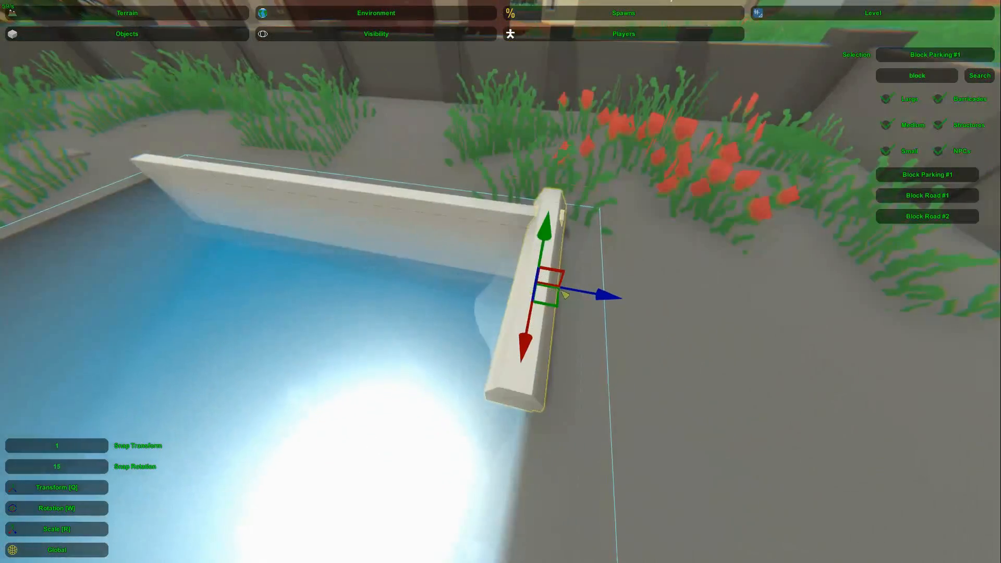
{"action": "key", "text": "s"}
{"action": "right_click_drag", "start_coordinate": [702, 311], "coordinate": [635, 312]}
{"action": "key", "text": "w"}
{"action": "key", "text": "s"}
Step: Adjust the end block's height and depth so it lines the pool's short wall down into the water
{"action": "key", "text": "s"}
{"action": "right_click_drag", "start_coordinate": [501, 281], "coordinate": [562, 265]}
{"action": "key", "text": "a"}
{"action": "left_click", "coordinate": [485, 261]}
{"action": "right_click_drag", "start_coordinate": [485, 260], "coordinate": [490, 198]}
{"action": "key", "text": "s"}
{"action": "right_click_drag", "start_coordinate": [500, 281], "coordinate": [502, 313]}
{"action": "key", "text": "w"}
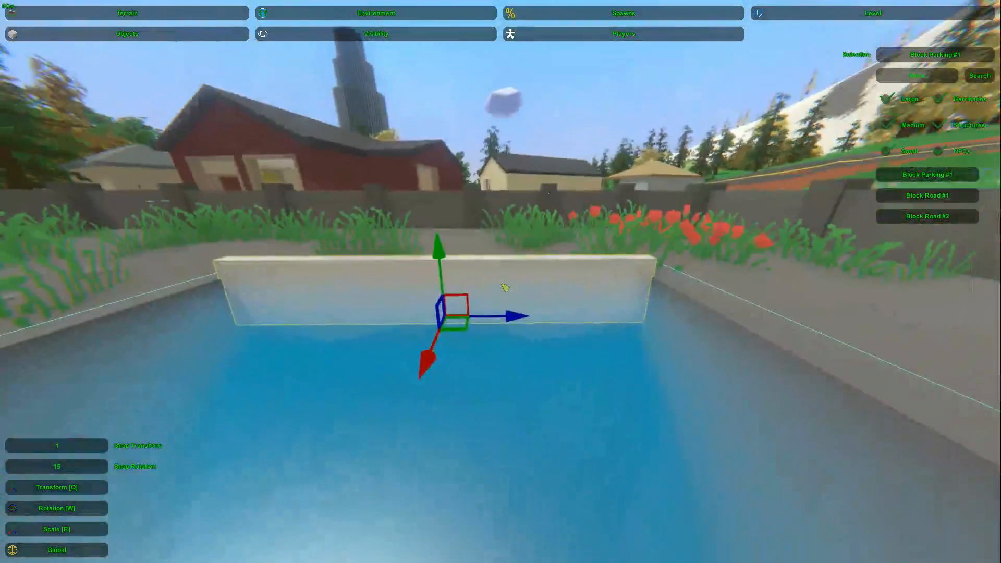
{"action": "left_click_drag", "start_coordinate": [442, 252], "coordinate": [449, 389]}
{"action": "key", "text": "d"}
{"action": "right_click_drag", "start_coordinate": [444, 379], "coordinate": [331, 430]}
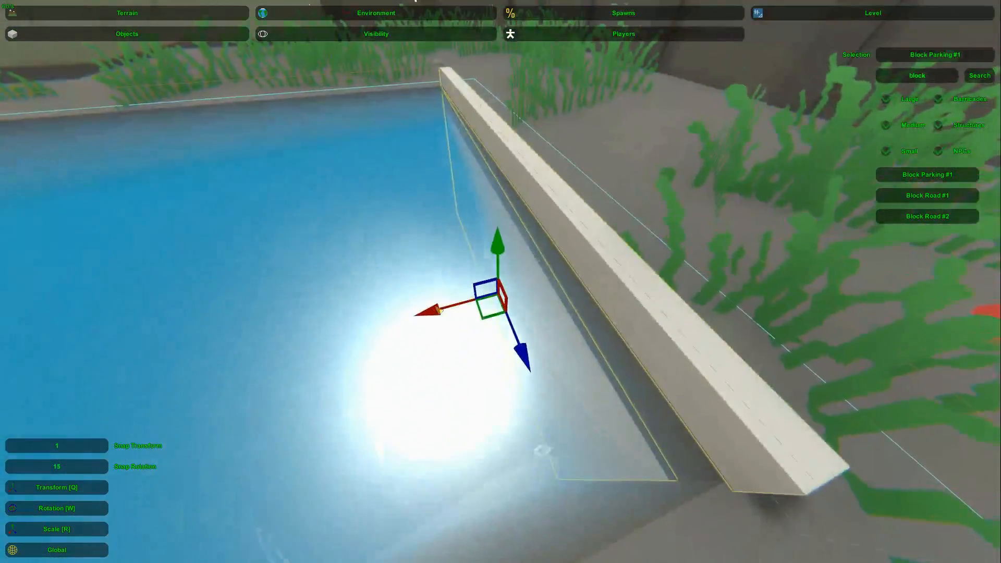
{"action": "right_click_drag", "start_coordinate": [429, 311], "coordinate": [377, 309]}
Step: Duplicate the end wall block and rotate the copy flat to serve as the pool floor
{"action": "key", "text": "s"}
{"action": "key", "text": "d"}
{"action": "right_click_drag", "start_coordinate": [452, 275], "coordinate": [587, 260]}
{"action": "key", "text": "a"}
{"action": "key", "text": "s"}
{"action": "key", "text": "w"}
{"action": "key", "text": "s"}
{"action": "key", "text": "w"}
{"action": "left_click", "coordinate": [503, 288]}
{"action": "right_click_drag", "start_coordinate": [502, 292], "coordinate": [559, 279]}
{"action": "key", "text": "s"}
{"action": "key", "text": "w"}
{"action": "key", "text": "w"}
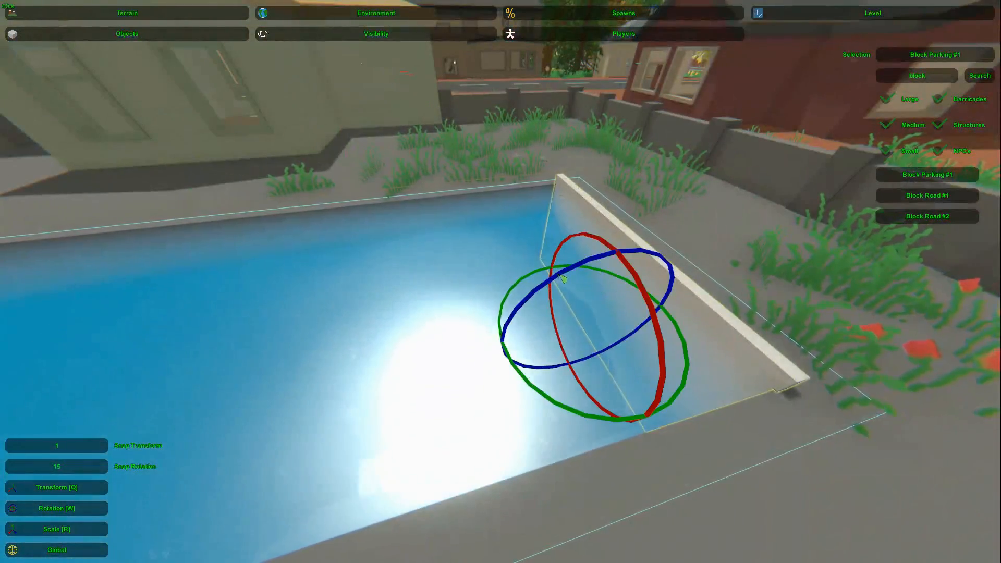
{"action": "key", "text": "w"}
{"action": "right_click_drag", "start_coordinate": [427, 355], "coordinate": [521, 312]}
{"action": "left_click_drag", "start_coordinate": [575, 386], "coordinate": [886, 553]}
{"action": "right_click_drag", "start_coordinate": [886, 554], "coordinate": [485, 320]}
Step: Scale the flat block and move it across the pool bottom to form a white floor
{"action": "key", "text": "r"}
{"action": "left_click_drag", "start_coordinate": [488, 298], "coordinate": [409, 284]}
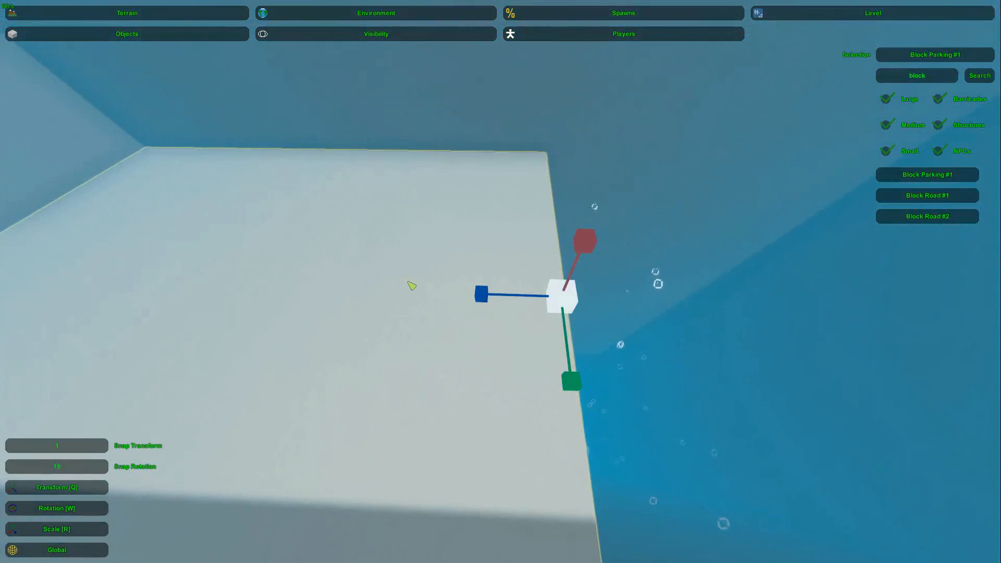
{"action": "key", "text": "q"}
{"action": "right_click_drag", "start_coordinate": [408, 284], "coordinate": [437, 291]}
{"action": "left_click_drag", "start_coordinate": [229, 274], "coordinate": [689, 330]}
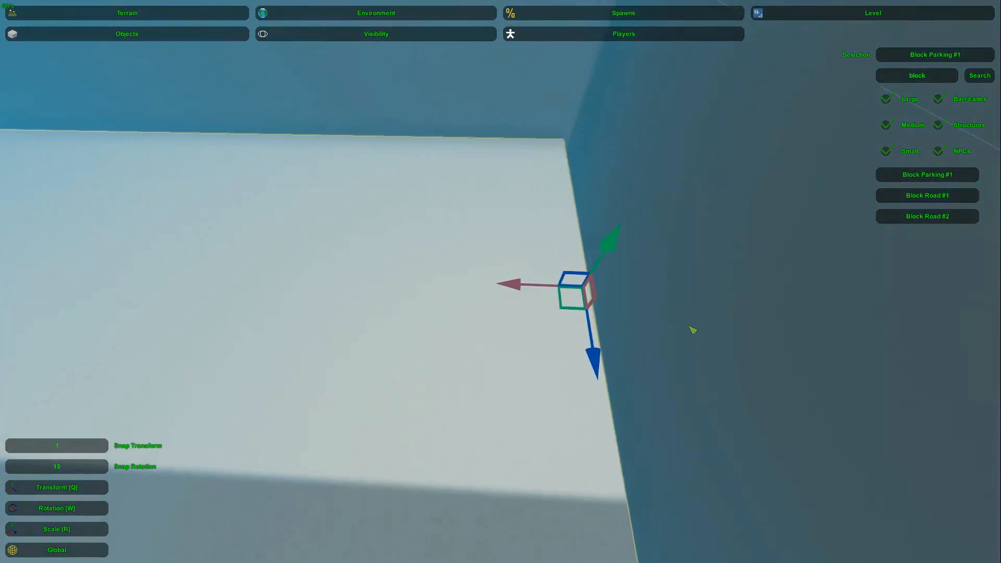
{"action": "right_click_drag", "start_coordinate": [728, 328], "coordinate": [500, 313]}
{"action": "left_click_drag", "start_coordinate": [979, 293], "coordinate": [965, 291]}
{"action": "key", "text": "s"}
{"action": "right_click_drag", "start_coordinate": [804, 298], "coordinate": [333, 219]}
{"action": "key", "text": "w"}
{"action": "mouse_move", "coordinate": [500, 281]}
{"action": "right_mouse_down"}
{"action": "mouse_move", "coordinate": [416, 261]}
{"action": "mouse_move", "coordinate": [167, 266]}
{"action": "mouse_move", "coordinate": [62, 282]}
{"action": "mouse_move", "coordinate": [406, 323]}
{"action": "mouse_move", "coordinate": [438, 282]}
{"action": "mouse_move", "coordinate": [385, 255]}
{"action": "mouse_move", "coordinate": [479, 261]}
{"action": "mouse_move", "coordinate": [333, 287]}
{"action": "mouse_move", "coordinate": [563, 271]}
{"action": "mouse_move", "coordinate": [505, 286]}
{"action": "right_mouse_up"}
{"action": "key", "text": "s"}
{"action": "key", "text": "w"}
Step: Align the white floor block with the pool's side walls and corners
{"action": "key", "text": "a"}
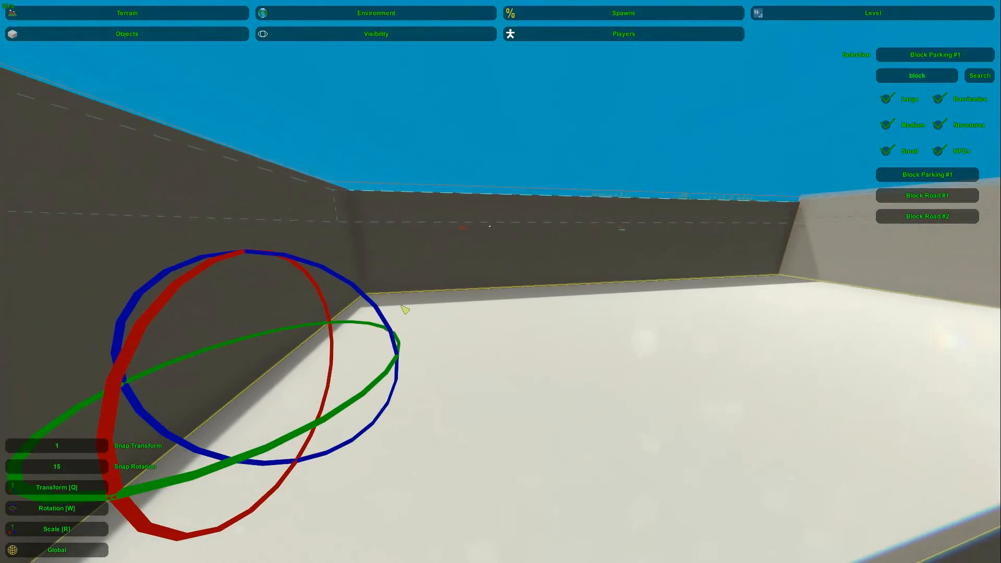
{"action": "left_click_drag", "start_coordinate": [377, 311], "coordinate": [377, 312]}
{"action": "key", "text": "w"}
{"action": "right_click_drag", "start_coordinate": [574, 369], "coordinate": [207, 330]}
{"action": "key", "text": "w"}
{"action": "key", "text": "w"}
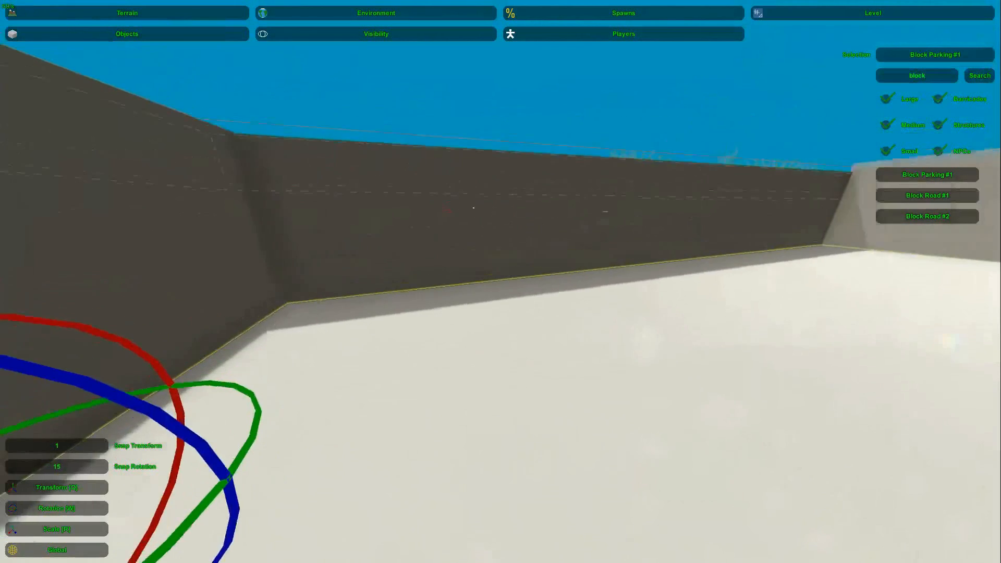
{"action": "left_click_drag", "start_coordinate": [204, 366], "coordinate": [202, 371]}
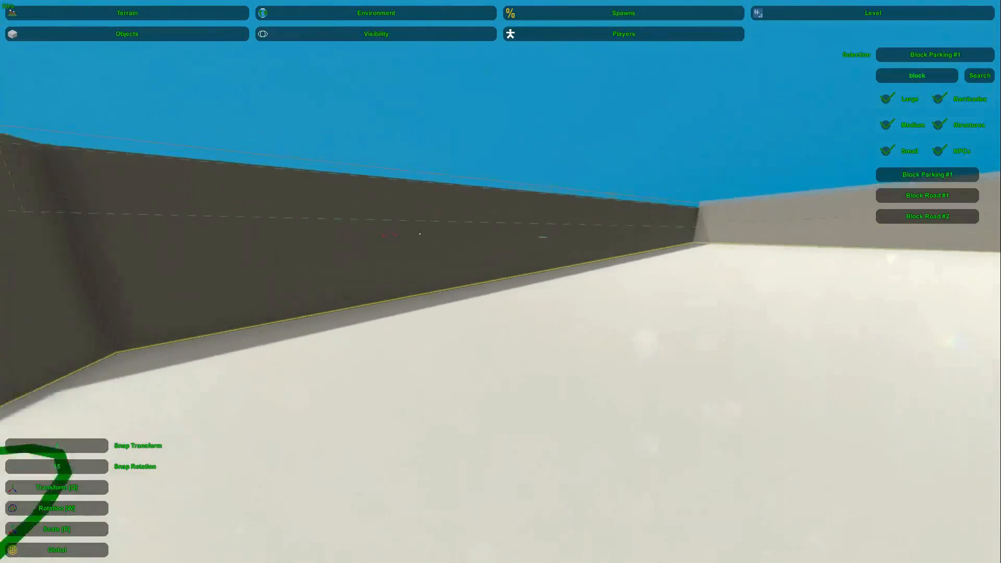
{"action": "key", "text": "d"}
{"action": "right_click_drag", "start_coordinate": [558, 357], "coordinate": [469, 388]}
{"action": "key", "text": "s"}
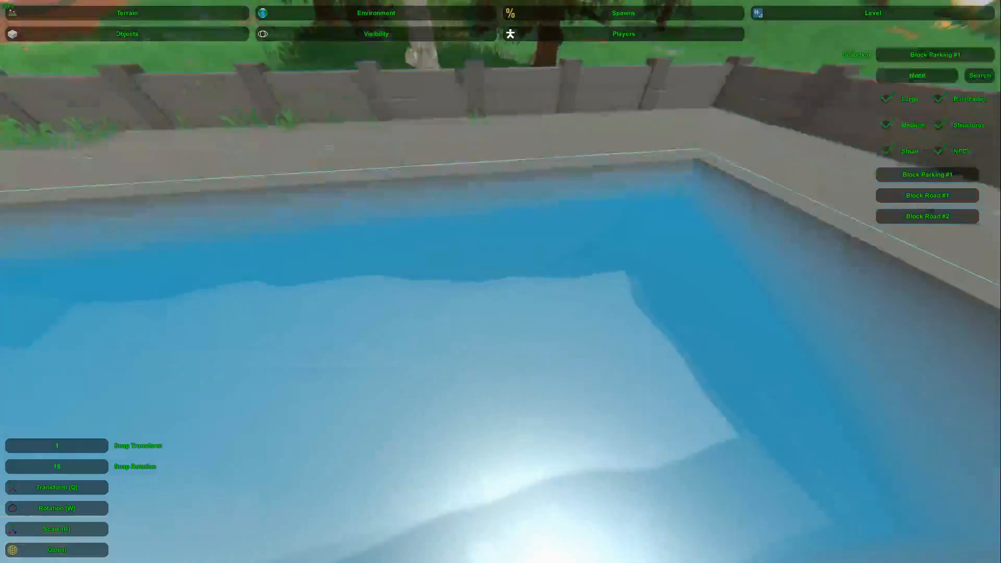
Step: Copy the end wall block and fit the copy against the pool's opposite short end
{"action": "right_click_drag", "start_coordinate": [500, 282], "coordinate": [365, 266]}
{"action": "left_click", "coordinate": [333, 308]}
{"action": "key", "text": "s"}
{"action": "right_click_drag", "start_coordinate": [333, 307], "coordinate": [480, 328]}
{"action": "key", "text": "d"}
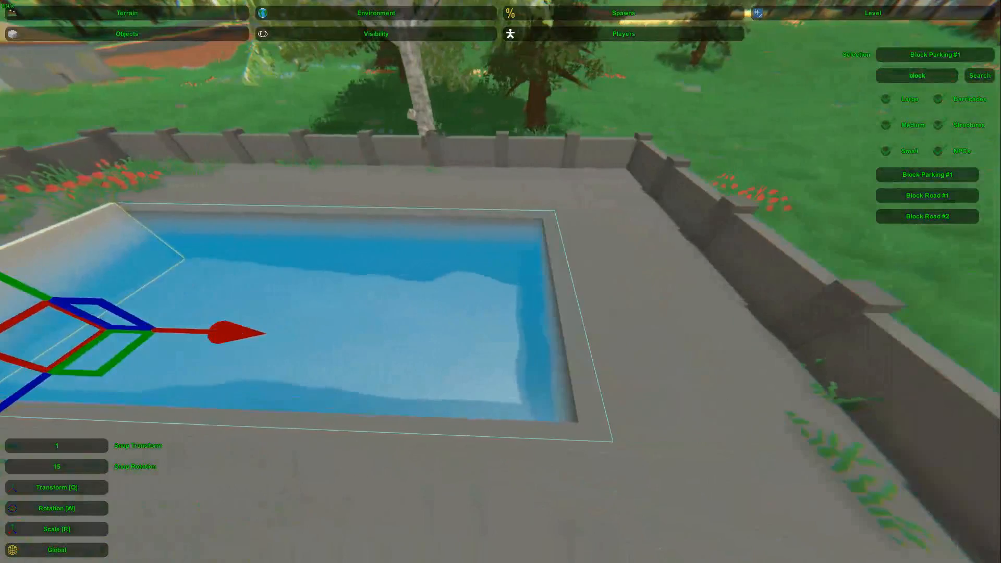
{"action": "key", "text": "a"}
{"action": "right_click_drag", "start_coordinate": [640, 369], "coordinate": [729, 357]}
{"action": "left_click", "coordinate": [521, 283]}
{"action": "key", "text": "d"}
{"action": "right_click_drag", "start_coordinate": [521, 284], "coordinate": [459, 303]}
{"action": "left_click", "coordinate": [579, 284]}
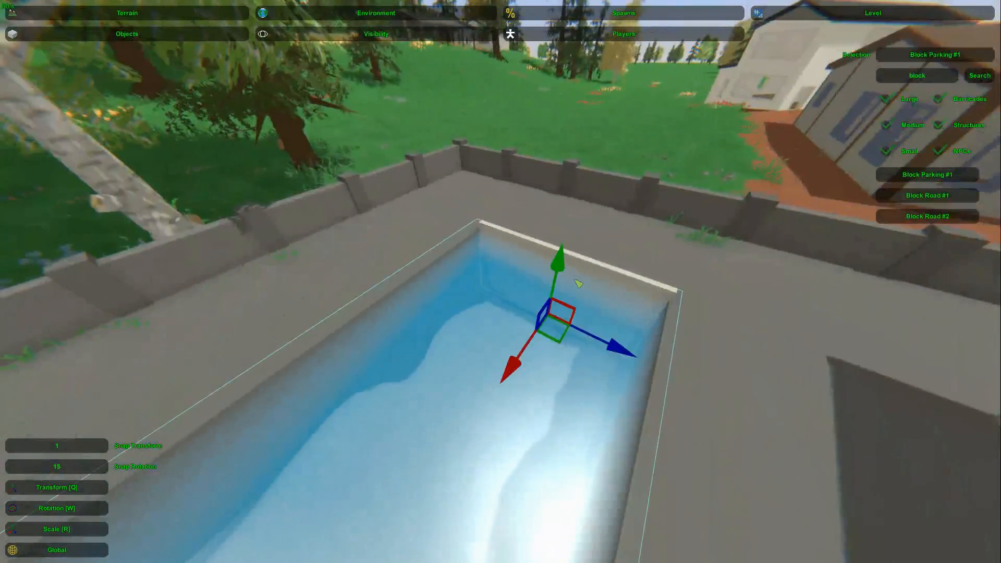
Step: Line both long sides of the pool with matching white wall blocks
{"action": "right_click_drag", "start_coordinate": [579, 284], "coordinate": [427, 354]}
{"action": "key", "text": "s"}
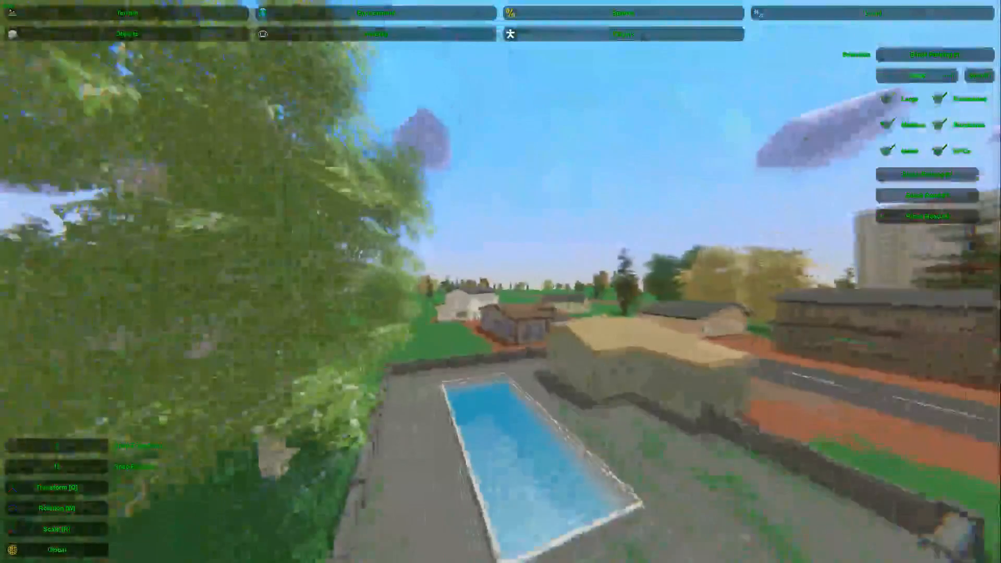
{"action": "key", "text": "s"}
{"action": "right_click_drag", "start_coordinate": [500, 281], "coordinate": [441, 321]}
{"action": "key", "text": "d"}
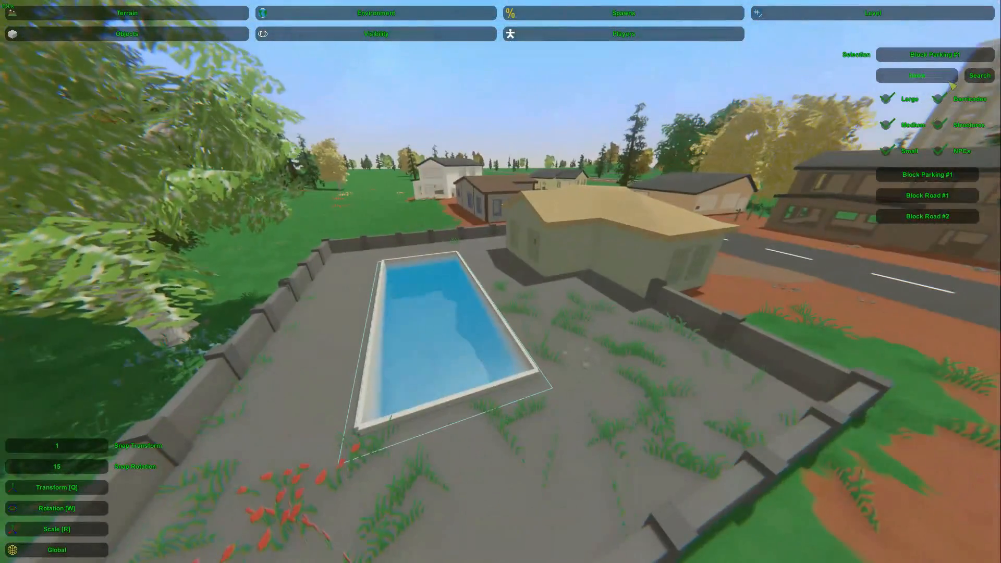
Step: Filter the object list by "light" and choose Light #4
{"action": "key", "text": "Return"}
{"action": "key", "text": "w"}
{"action": "right_click_drag", "start_coordinate": [941, 81], "coordinate": [919, 80]}
{"action": "right_click_drag", "start_coordinate": [500, 282], "coordinate": [496, 301]}
{"action": "key", "text": "s"}
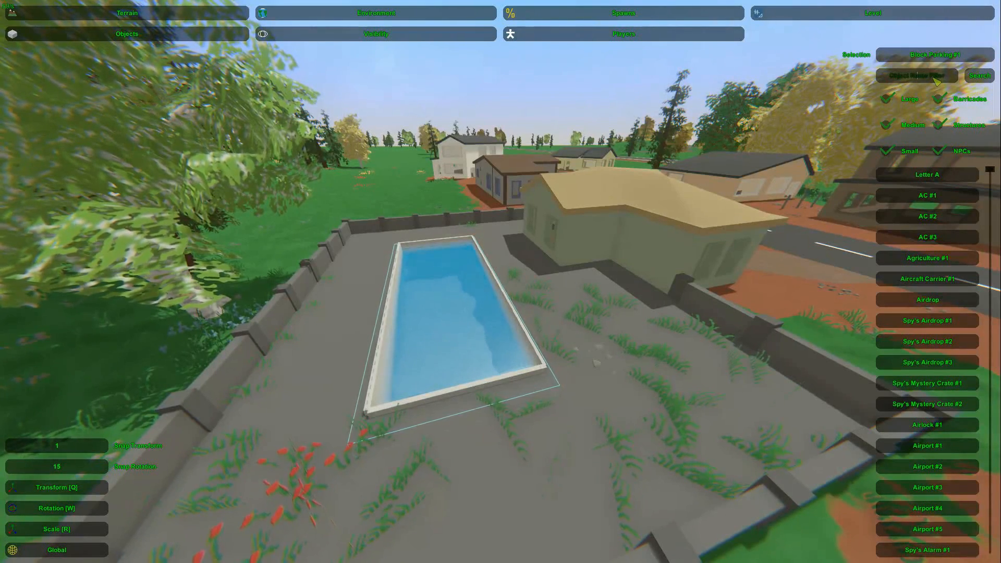
{"action": "key", "text": "Return"}
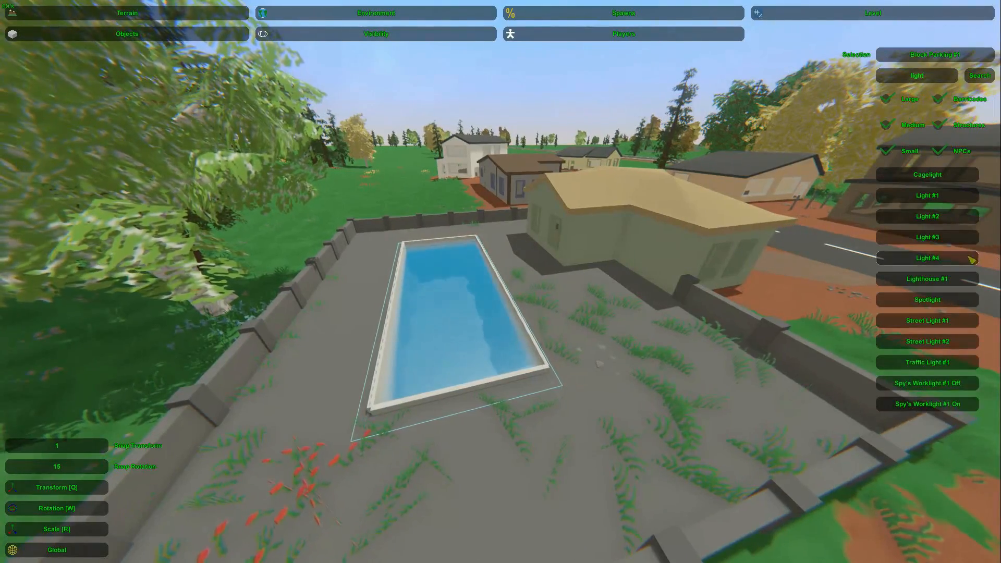
{"action": "left_click", "coordinate": [972, 259]}
{"action": "key", "text": "w"}
{"action": "key", "text": "e"}
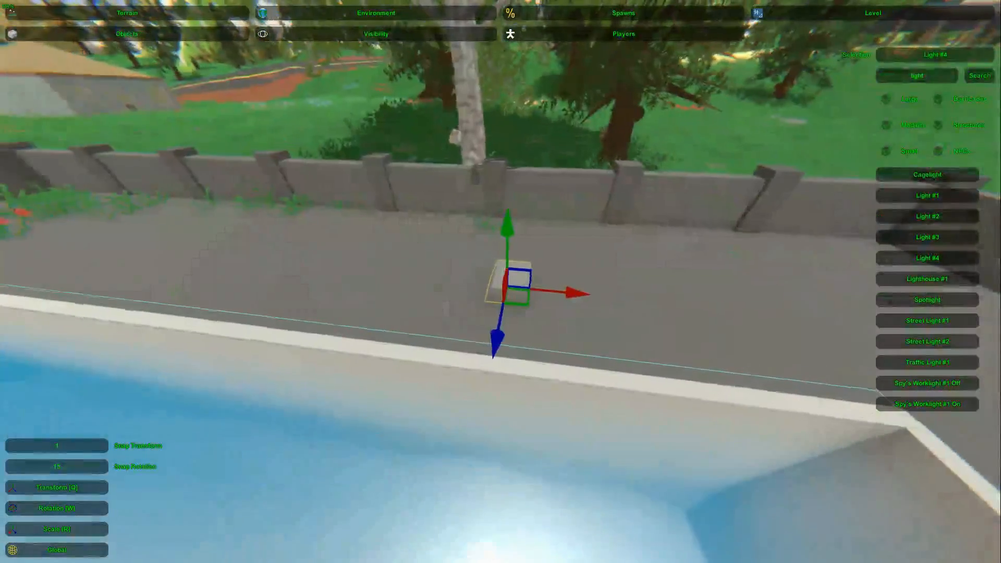
{"action": "key", "text": "w"}
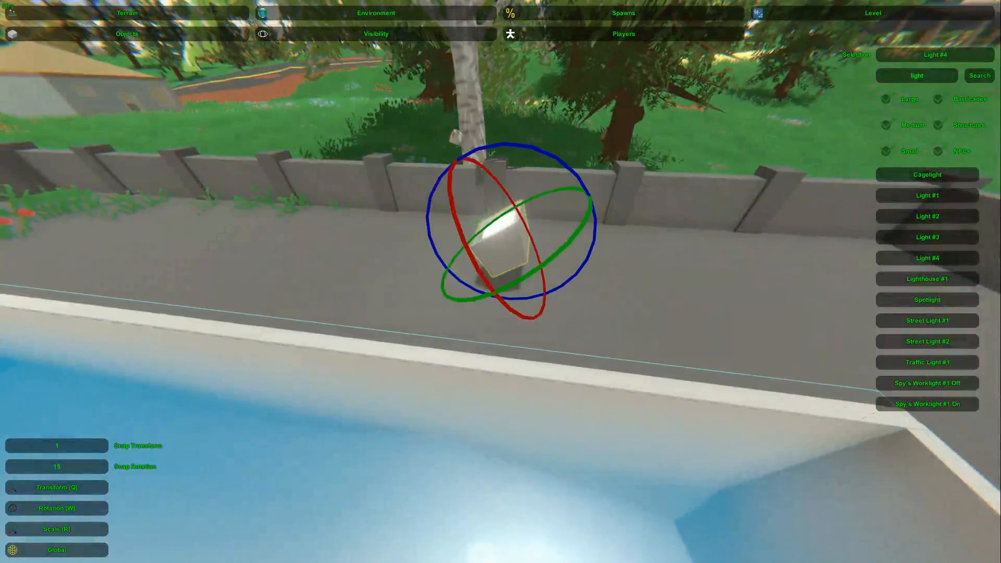
{"action": "key", "text": "a"}
{"action": "key", "text": "Delete"}
{"action": "key", "text": "d"}
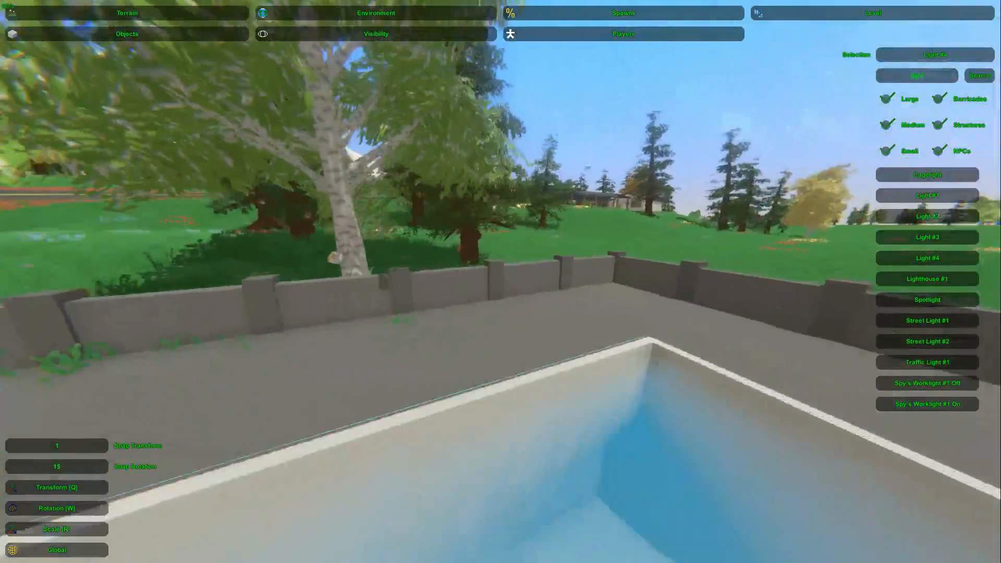
Step: Place a Light #4 underwater on the pool's inner wall, rotate it upward, and shift it to the corner
{"action": "key", "text": "e"}
{"action": "key", "text": "w"}
{"action": "key", "text": "q"}
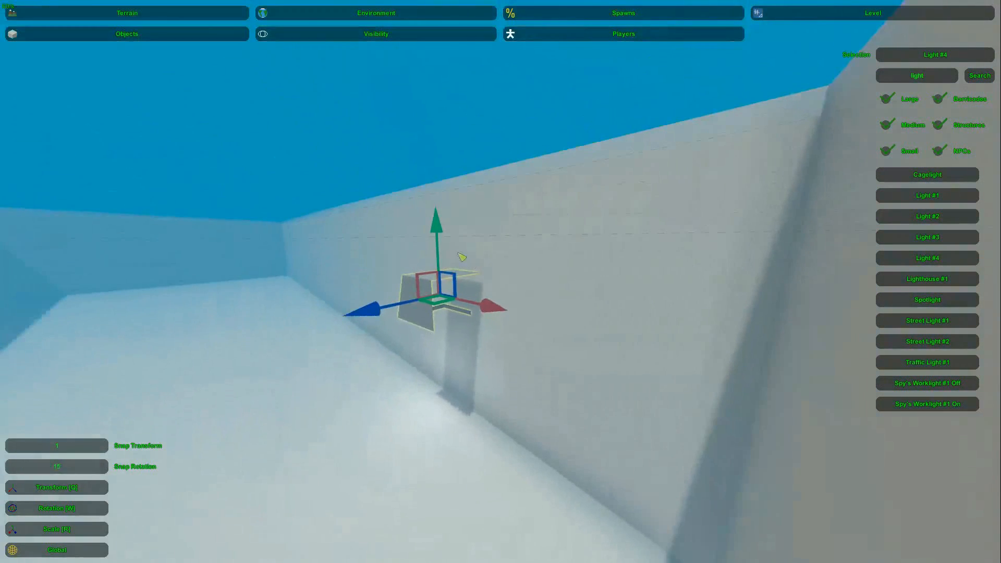
{"action": "key", "text": "w"}
{"action": "left_click_drag", "start_coordinate": [400, 245], "coordinate": [466, 244]}
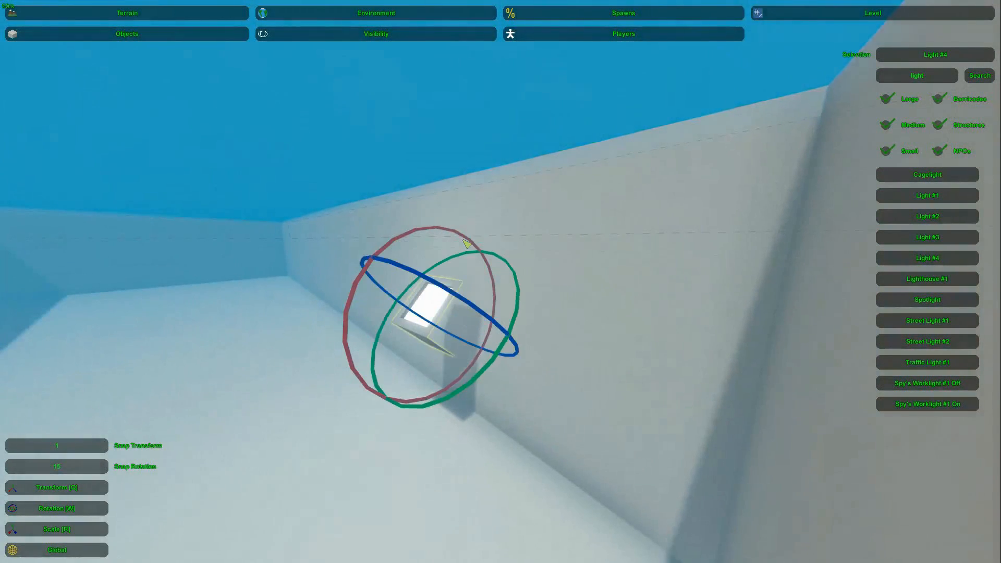
{"action": "right_click_drag", "start_coordinate": [531, 360], "coordinate": [589, 297]}
{"action": "key", "text": "q"}
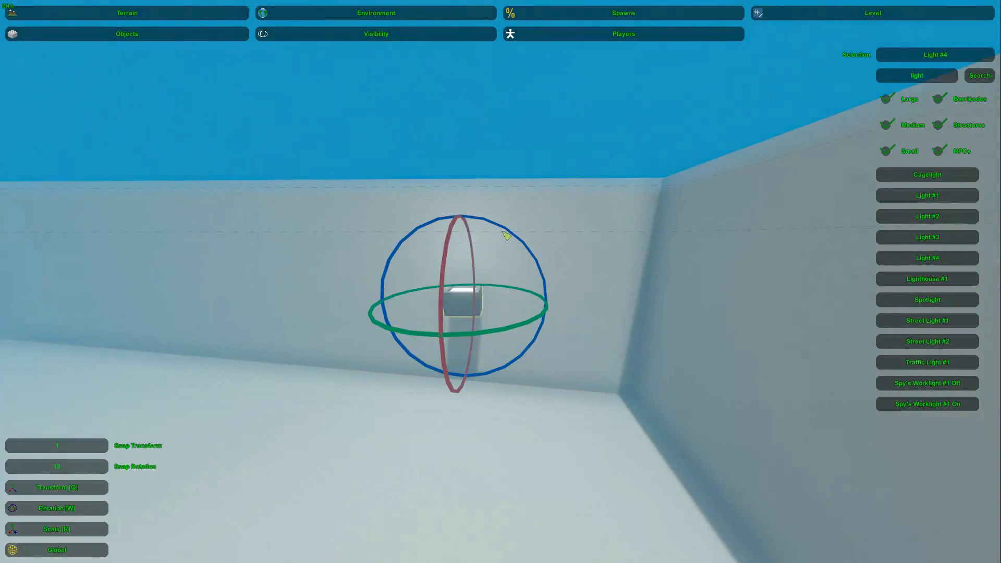
{"action": "right_click_drag", "start_coordinate": [482, 286], "coordinate": [505, 284]}
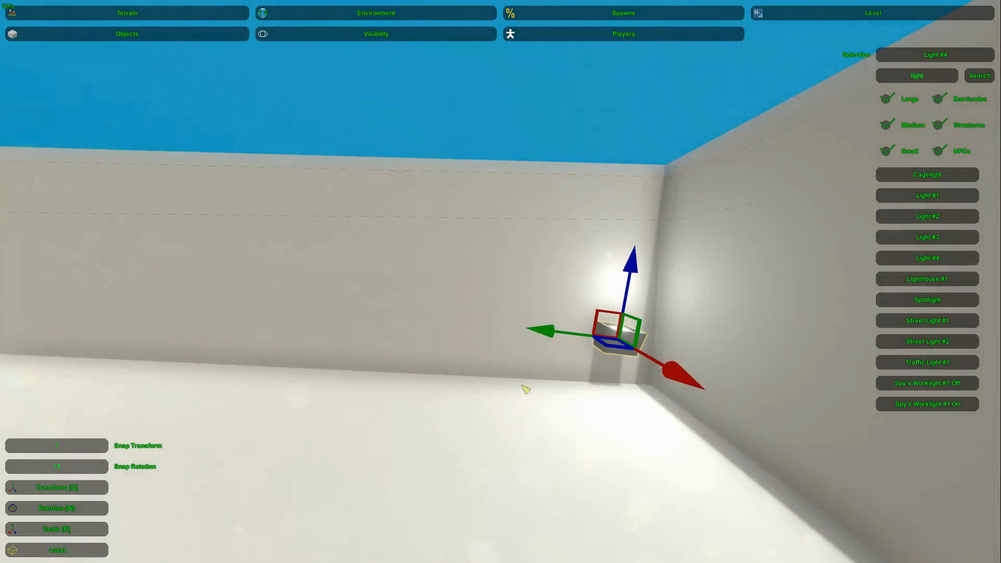
Step: Duplicate the corner light along the same pool wall to form a spaced row of four lights
{"action": "left_click_drag", "start_coordinate": [504, 324], "coordinate": [347, 293]}
{"action": "right_click_drag", "start_coordinate": [347, 293], "coordinate": [514, 289]}
{"action": "key", "text": "ctrl+c"}
{"action": "key", "text": "ctrl+v"}
{"action": "left_click_drag", "start_coordinate": [554, 324], "coordinate": [353, 290]}
{"action": "right_click_drag", "start_coordinate": [337, 284], "coordinate": [489, 280]}
{"action": "key", "text": "ctrl+c"}
{"action": "key", "text": "ctrl+v"}
{"action": "left_click_drag", "start_coordinate": [588, 298], "coordinate": [388, 254], "text": "ctrl"}
{"action": "right_click_drag", "start_coordinate": [388, 254], "coordinate": [500, 281]}
{"action": "left_click", "coordinate": [532, 297], "text": "shift"}
{"action": "key", "text": "d"}
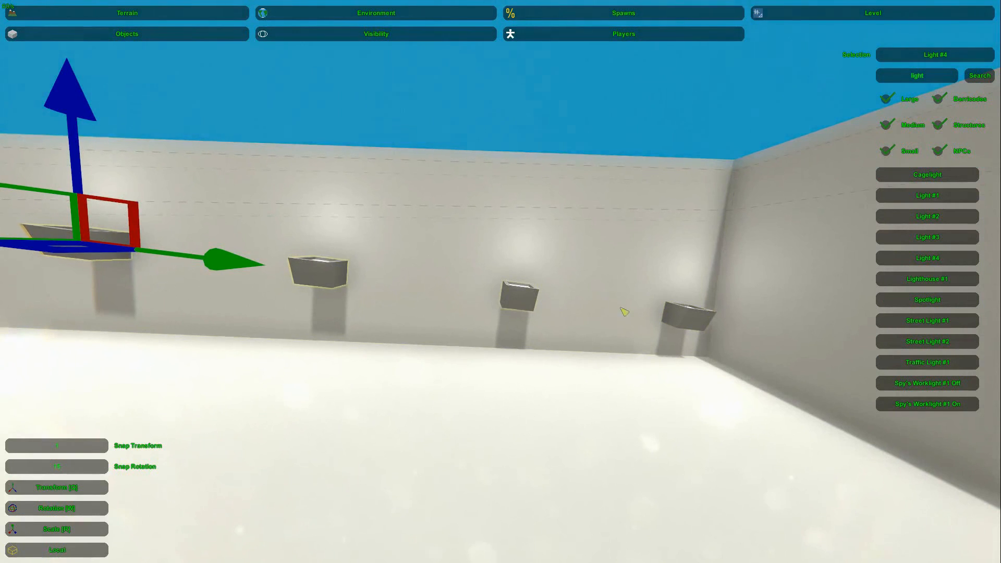
Step: Select all four lights on the pool wall, rotate the row level, and adjust its height
{"action": "right_click_drag", "start_coordinate": [684, 319], "coordinate": [349, 233]}
{"action": "key", "text": "w"}
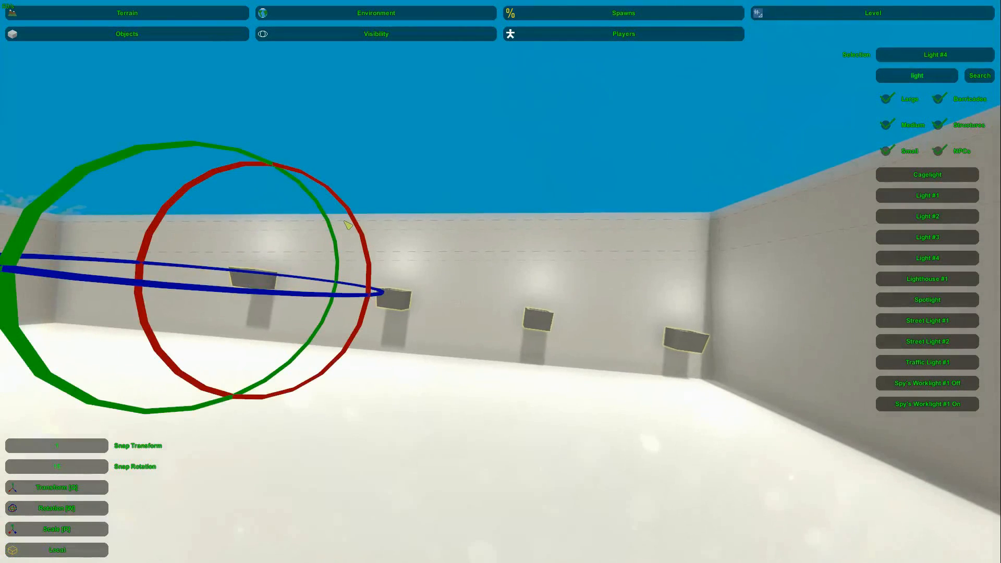
{"action": "left_click_drag", "start_coordinate": [356, 225], "coordinate": [354, 224]}
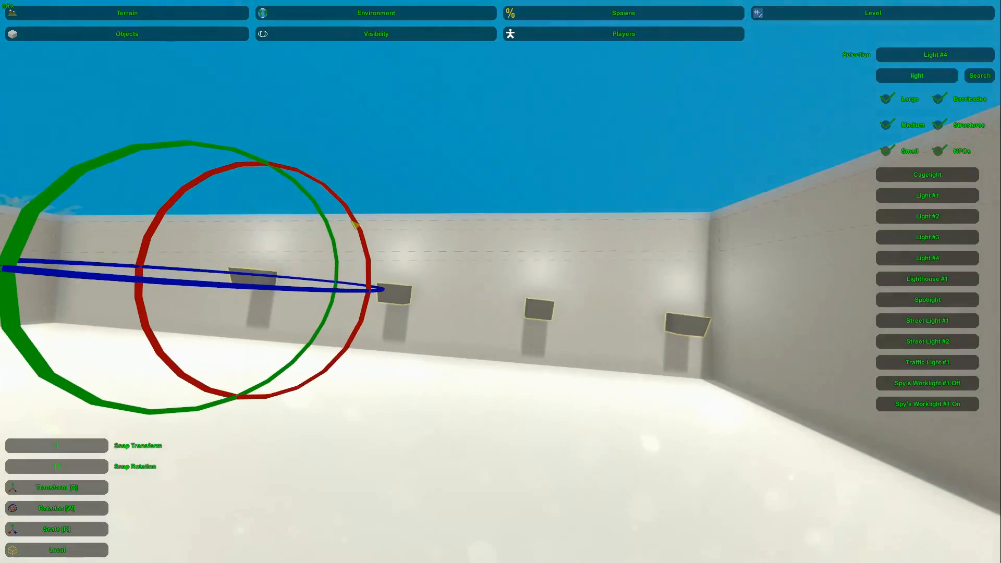
{"action": "key", "text": "q"}
{"action": "left_click_drag", "start_coordinate": [270, 192], "coordinate": [264, 213]}
Step: Copy the row of four lights to the opposite pool wall, turned to face inward and set against the wall
{"action": "right_click_drag", "start_coordinate": [265, 212], "coordinate": [500, 323]}
{"action": "key", "text": "w"}
{"action": "left_click_drag", "start_coordinate": [418, 389], "coordinate": [511, 382]}
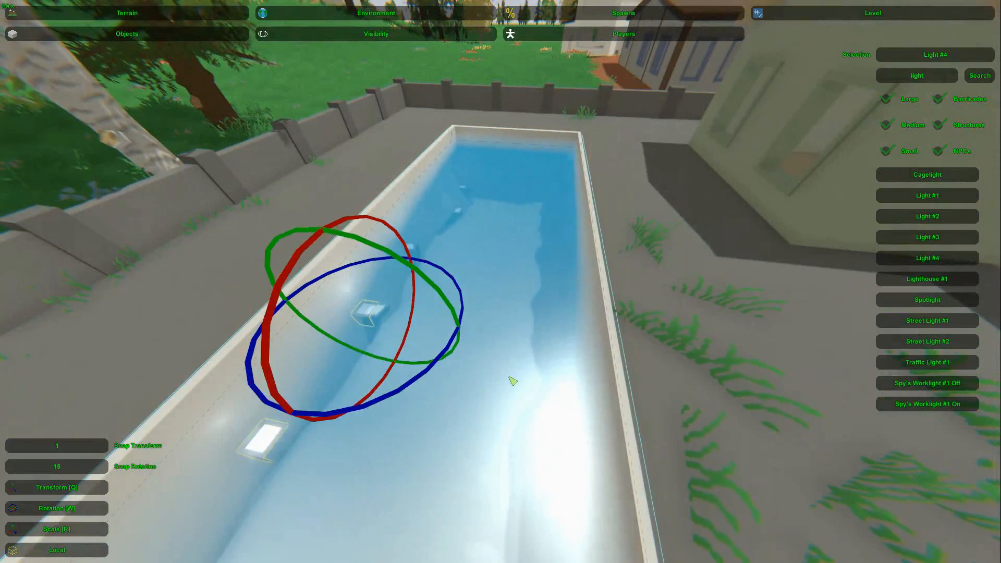
{"action": "key", "text": "q"}
{"action": "left_click_drag", "start_coordinate": [305, 396], "coordinate": [637, 228]}
{"action": "key", "text": "w"}
{"action": "right_click_drag", "start_coordinate": [637, 228], "coordinate": [643, 156]}
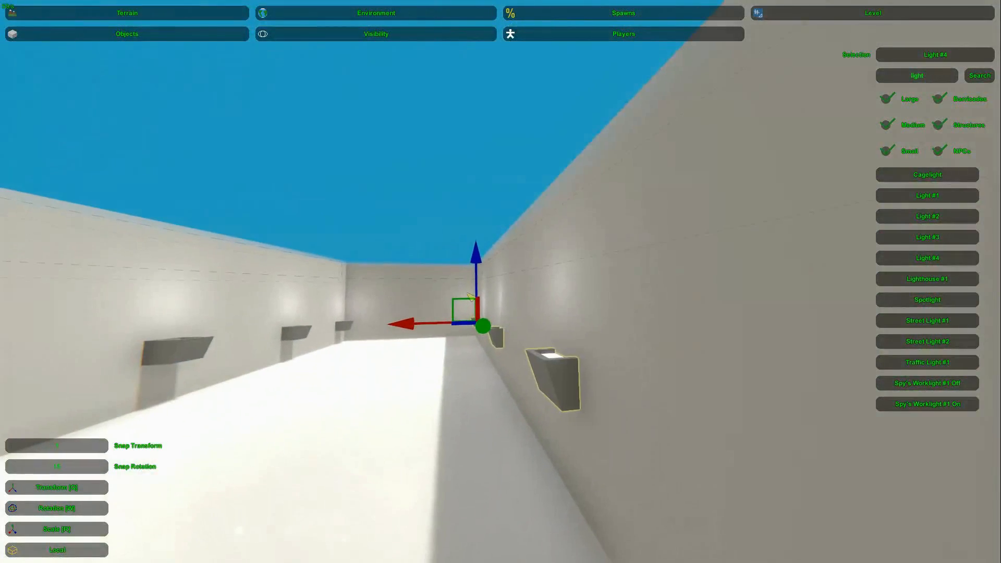
{"action": "left_click_drag", "start_coordinate": [407, 330], "coordinate": [402, 330]}
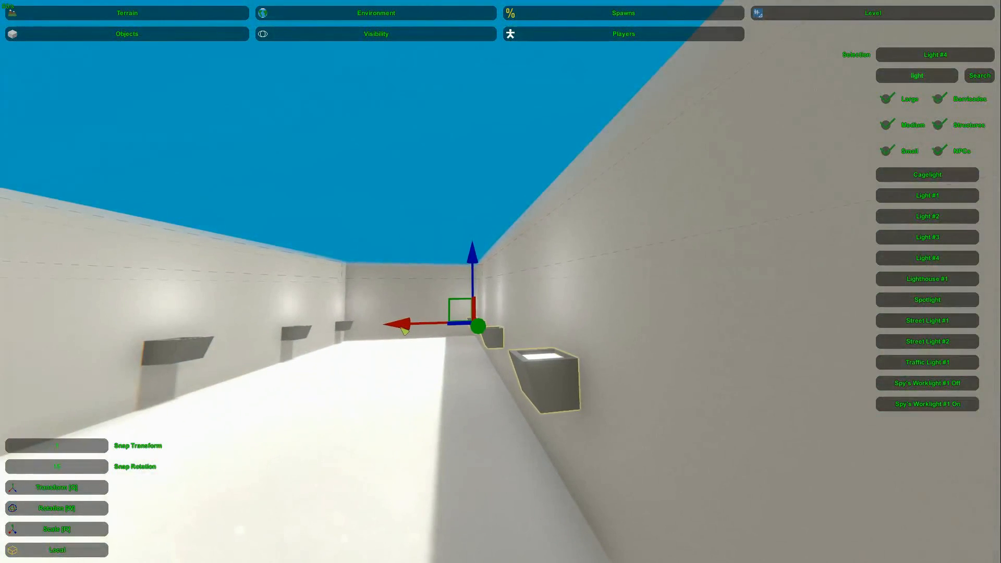
{"action": "key", "text": "w"}
{"action": "right_click_drag", "start_coordinate": [404, 330], "coordinate": [383, 367]}
Step: Copy the corner light onto the pool's short end wall, rotate it to face inward, and set it against the wall
{"action": "key", "text": "w"}
{"action": "key", "text": "s"}
{"action": "left_click", "coordinate": [622, 293]}
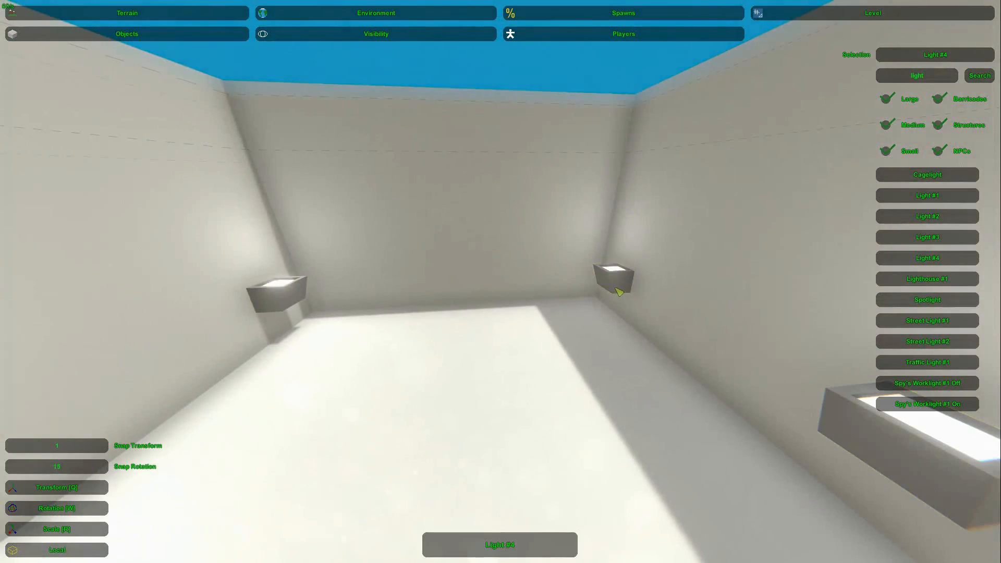
{"action": "key", "text": "w"}
{"action": "left_click_drag", "start_coordinate": [641, 323], "coordinate": [672, 327], "text": "ctrl"}
{"action": "key", "text": "w"}
{"action": "right_click_drag", "start_coordinate": [673, 327], "coordinate": [667, 346]}
{"action": "key", "text": "q"}
{"action": "left_click_drag", "start_coordinate": [622, 316], "coordinate": [578, 308]}
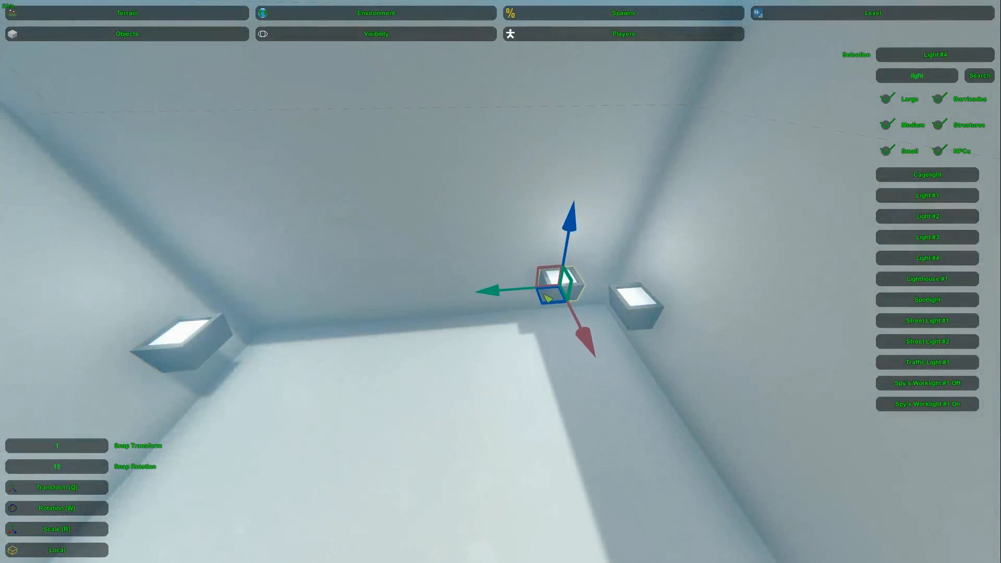
{"action": "right_click_drag", "start_coordinate": [501, 281], "coordinate": [504, 288]}
Step: Duplicate the end-wall light toward the opposite corner and align both lights along the short wall
{"action": "key", "text": "ctrl+c"}
{"action": "key", "text": "ctrl+v"}
{"action": "left_click_drag", "start_coordinate": [582, 281], "coordinate": [395, 271], "text": "ctrl"}
{"action": "right_click_drag", "start_coordinate": [390, 270], "coordinate": [571, 296]}
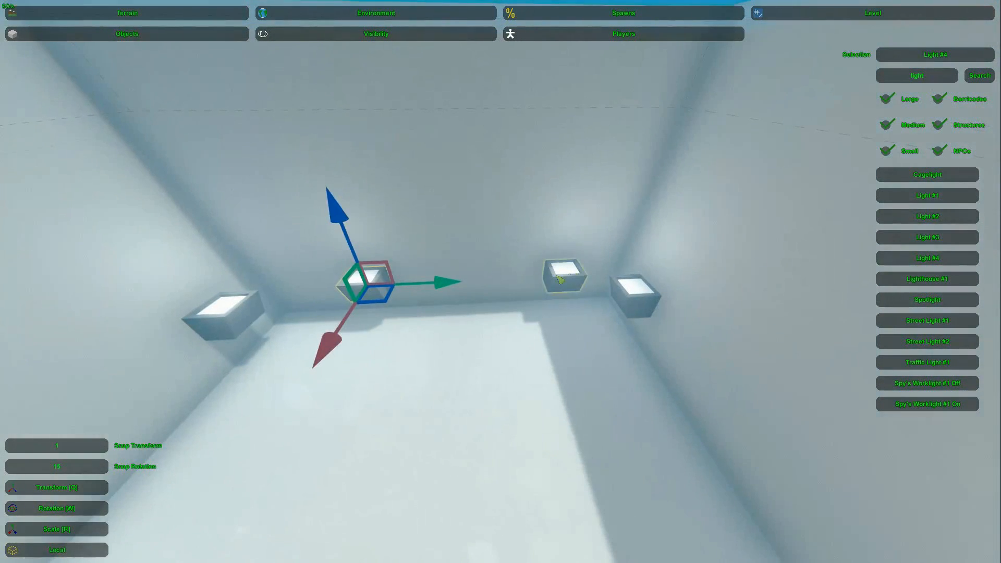
{"action": "left_click_drag", "start_coordinate": [432, 293], "coordinate": [426, 285], "text": "ctrl"}
{"action": "right_click_drag", "start_coordinate": [551, 287], "coordinate": [417, 307]}
Step: Set the environment lighting's time of day to night
{"action": "key", "text": "s"}
{"action": "key", "text": "w"}
{"action": "key", "text": "s"}
{"action": "key", "text": "s"}
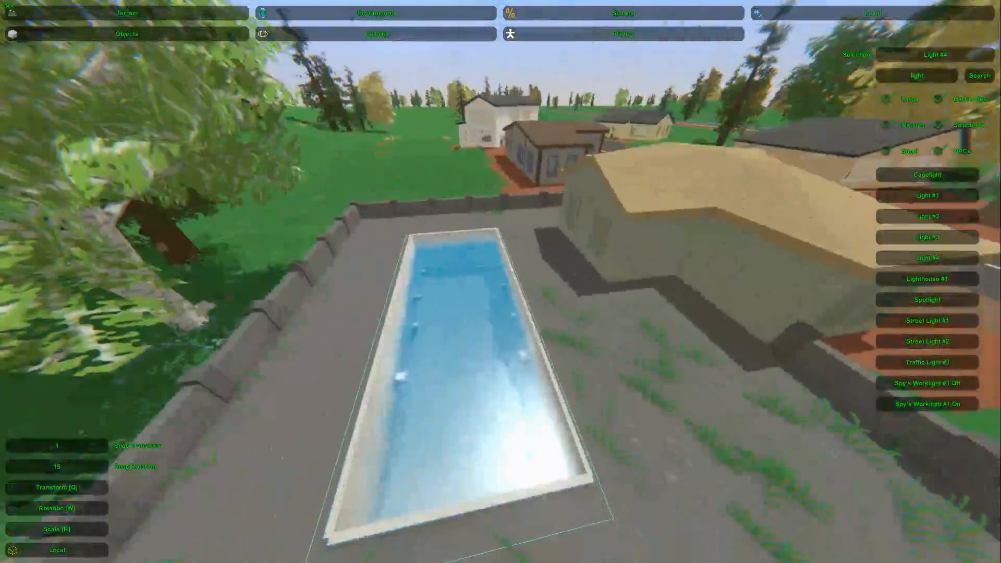
{"action": "left_click", "coordinate": [328, 13]}
{"action": "left_click", "coordinate": [128, 33]}
{"action": "left_click_drag", "start_coordinate": [48, 554], "coordinate": [72, 554]}
{"action": "key", "text": "w"}
{"action": "right_click_drag", "start_coordinate": [71, 554], "coordinate": [16, 495]}
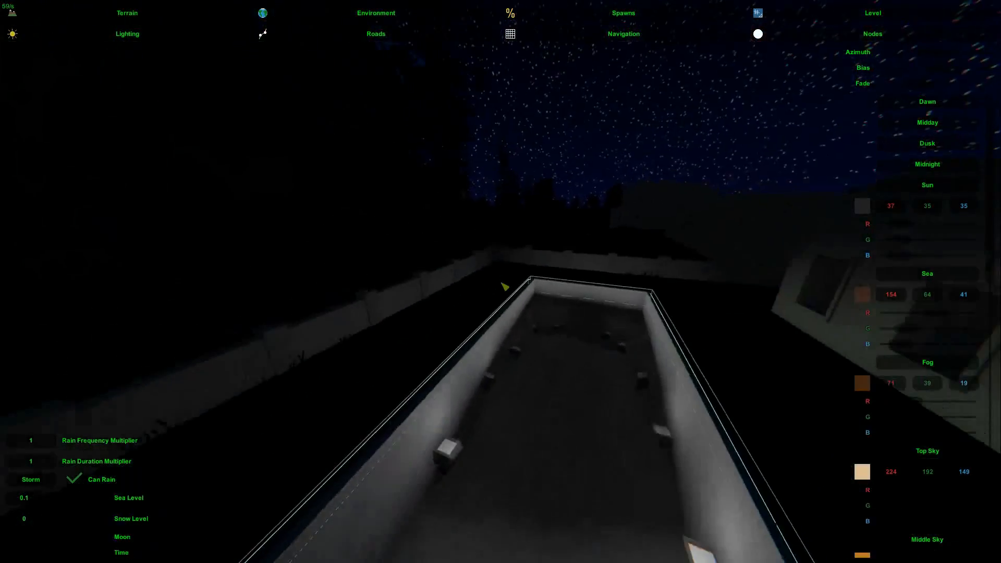
Step: Examine how the underwater lights illuminate the pool and its surroundings at night
{"action": "key", "text": "Home"}
{"action": "key", "text": "s"}
{"action": "right_click_drag", "start_coordinate": [501, 283], "coordinate": [605, 282]}
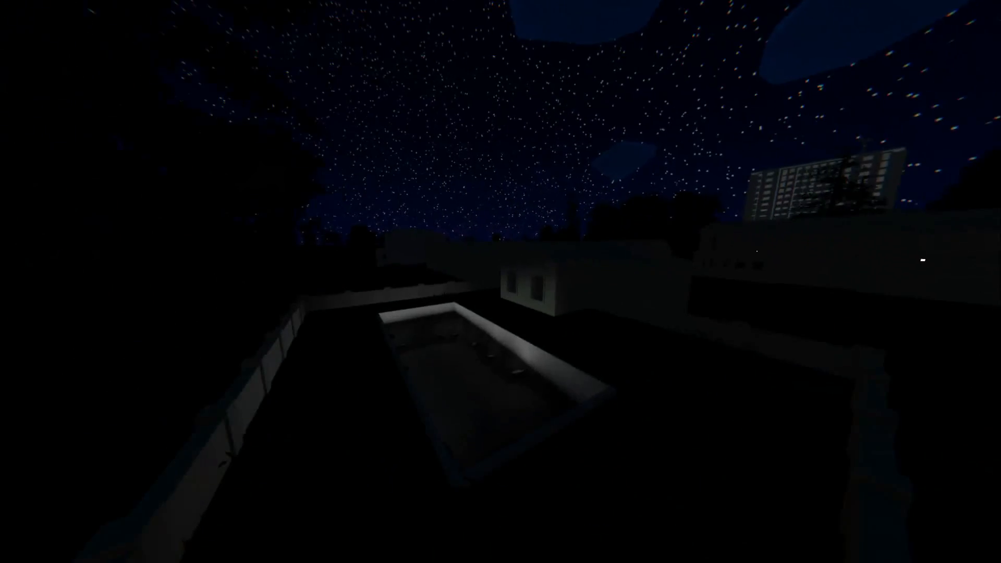
{"action": "key", "text": "Home"}
{"action": "key", "text": "w"}
{"action": "right_click_drag", "start_coordinate": [693, 252], "coordinate": [834, 230]}
{"action": "key", "text": "w"}
{"action": "right_click_drag", "start_coordinate": [500, 282], "coordinate": [620, 276]}
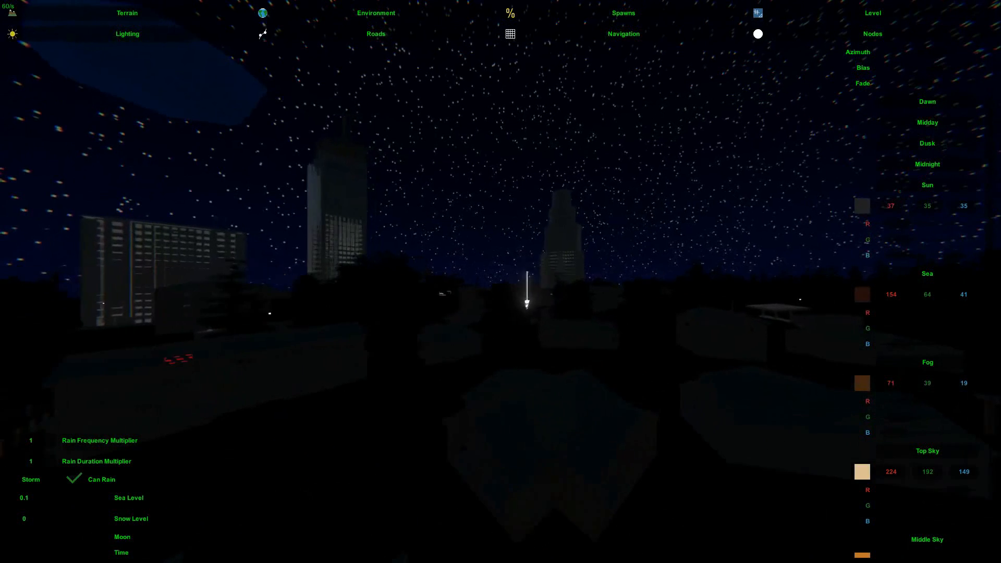
{"action": "left_click_drag", "start_coordinate": [70, 554], "coordinate": [74, 556]}
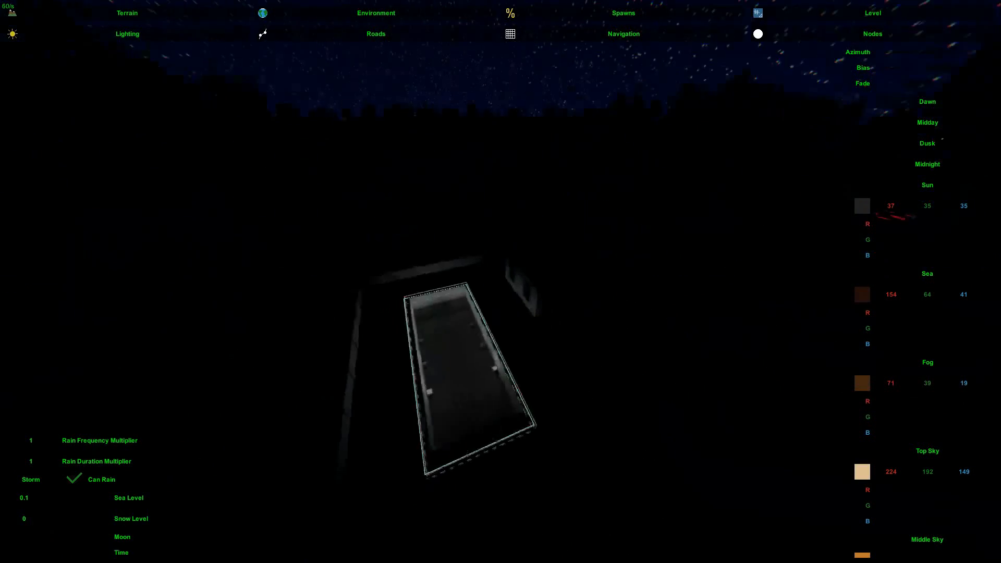
{"action": "right_click_drag", "start_coordinate": [500, 282], "coordinate": [323, 240]}
{"action": "key", "text": "Home"}
{"action": "key", "text": "w"}
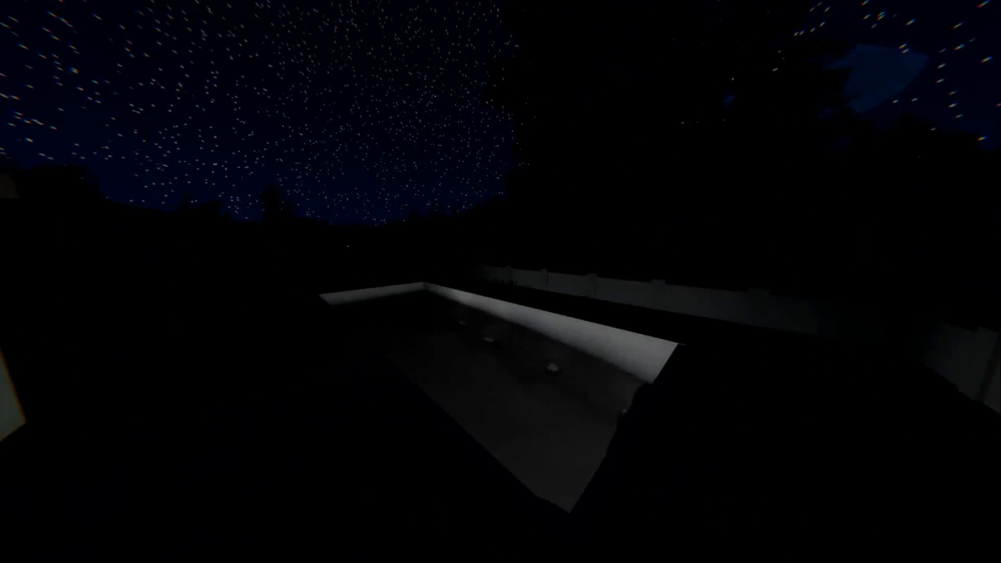
{"action": "key", "text": "Home"}
{"action": "key", "text": "w"}
{"action": "right_click_drag", "start_coordinate": [121, 174], "coordinate": [124, 180]}
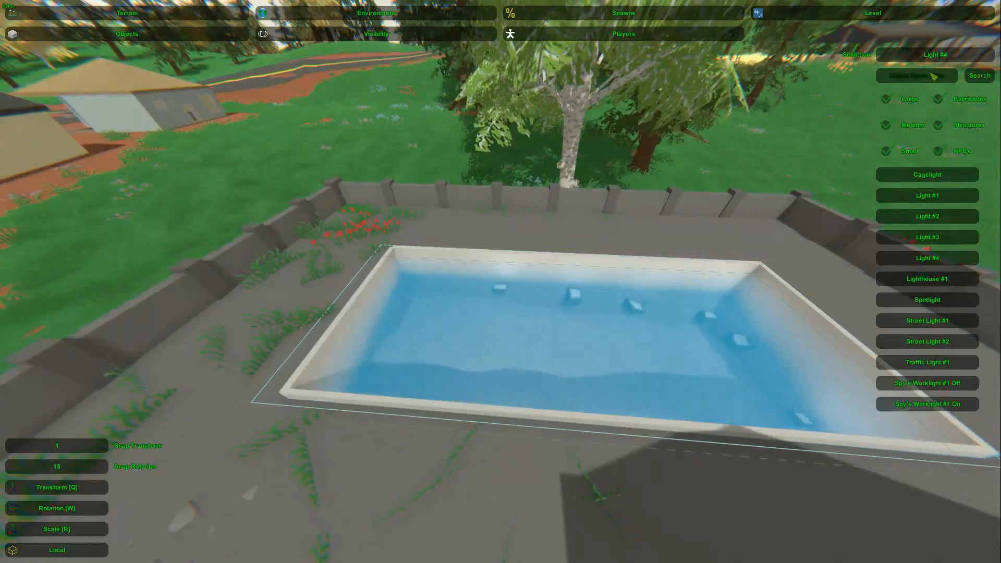
Step: Filter the object list by "ladder" and place a Ladder Metal #1 in the pool
{"action": "key", "text": "d"}
{"action": "right_click_drag", "start_coordinate": [754, 157], "coordinate": [587, 152]}
{"action": "key", "text": "a"}
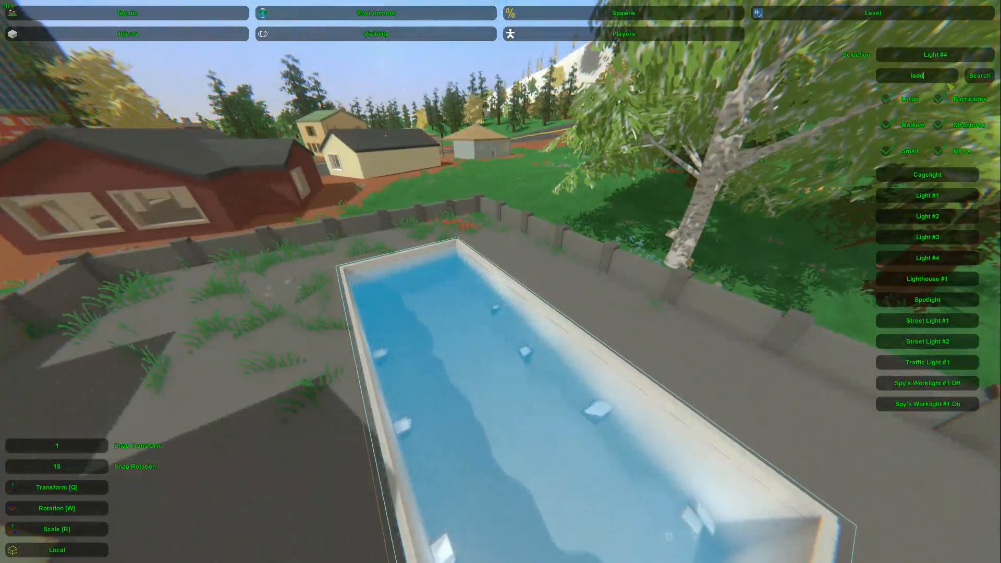
{"action": "key", "text": "Return"}
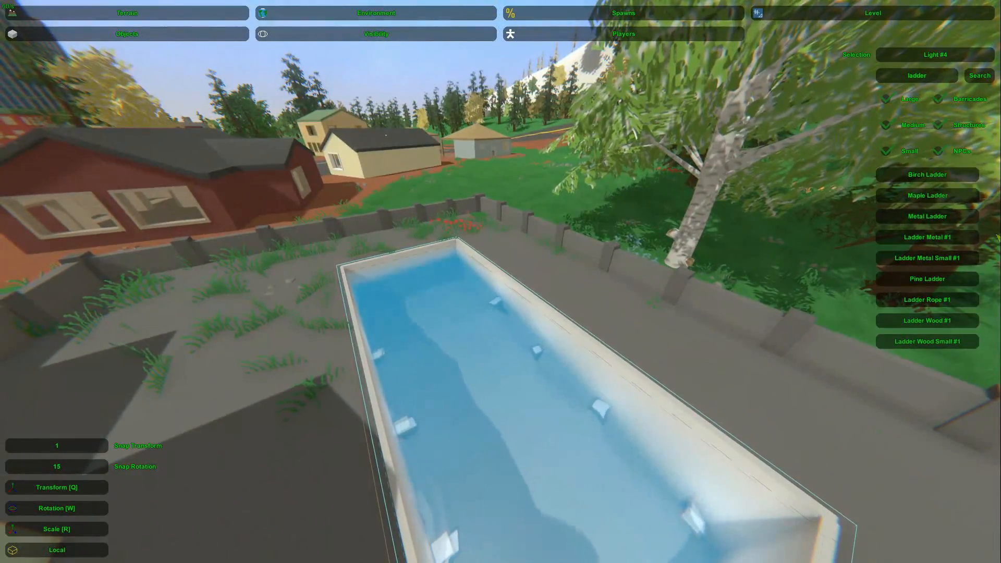
{"action": "key", "text": "w"}
{"action": "right_click_drag", "start_coordinate": [744, 246], "coordinate": [500, 284]}
{"action": "key", "text": "e"}
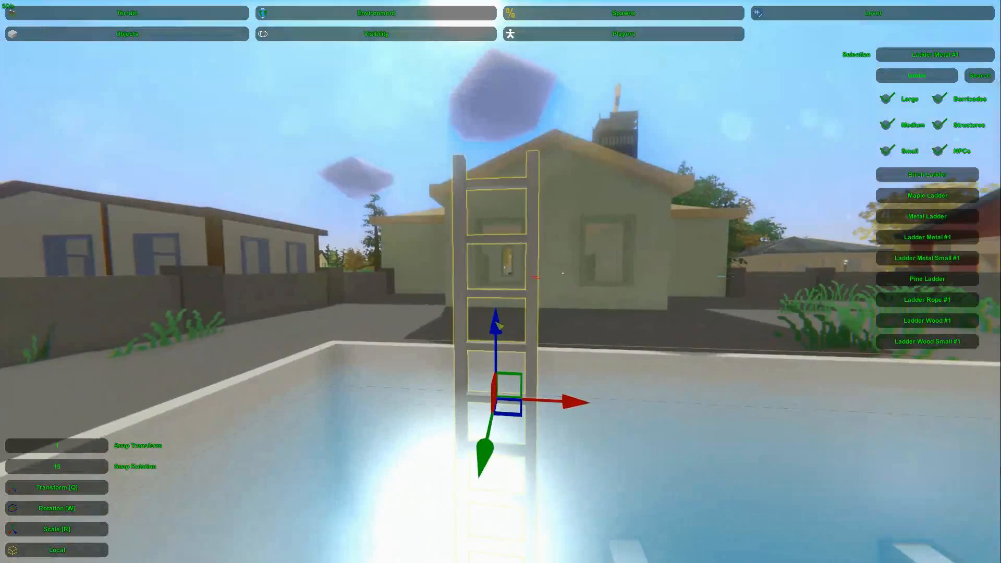
Step: Set the metal ladder against the pool's house-side wall near the far corner
{"action": "left_click_drag", "start_coordinate": [483, 455], "coordinate": [477, 490]}
{"action": "key", "text": "d"}
{"action": "right_click_drag", "start_coordinate": [477, 490], "coordinate": [292, 531]}
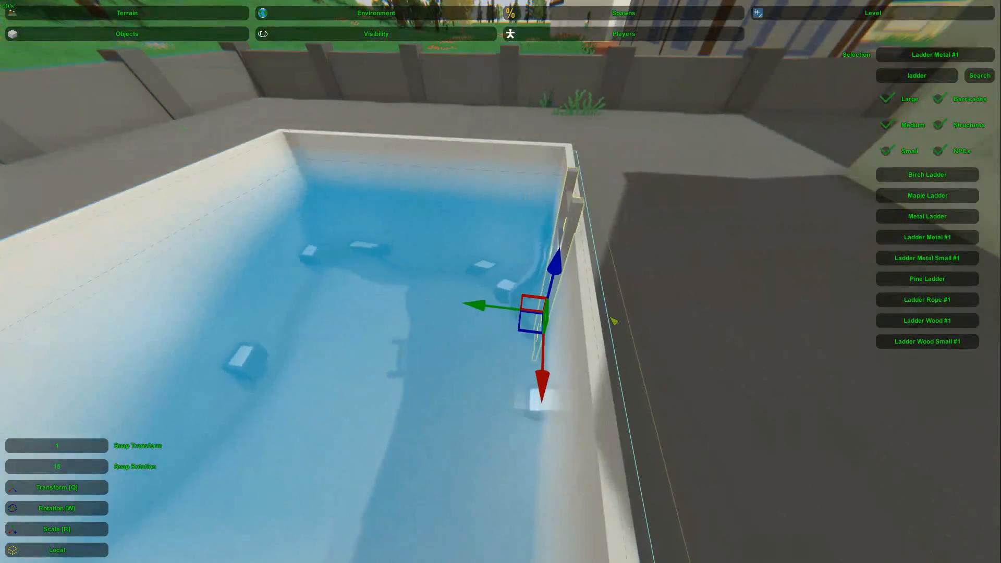
{"action": "left_click", "coordinate": [573, 208]}
{"action": "key", "text": "w"}
{"action": "right_click_drag", "start_coordinate": [573, 209], "coordinate": [719, 192]}
Step: Filter the object list by "life" and mount a Lifeguard #2 ring on the house wall facing the pool
{"action": "key", "text": "s"}
{"action": "right_click_drag", "start_coordinate": [501, 282], "coordinate": [151, 287]}
{"action": "key", "text": "d"}
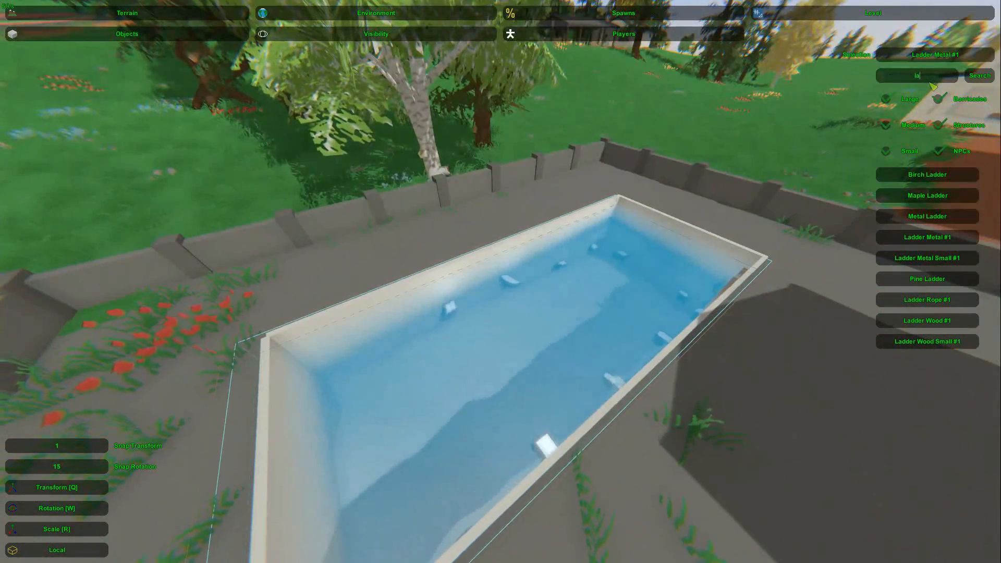
{"action": "key", "text": "Return"}
{"action": "left_click", "coordinate": [927, 237]}
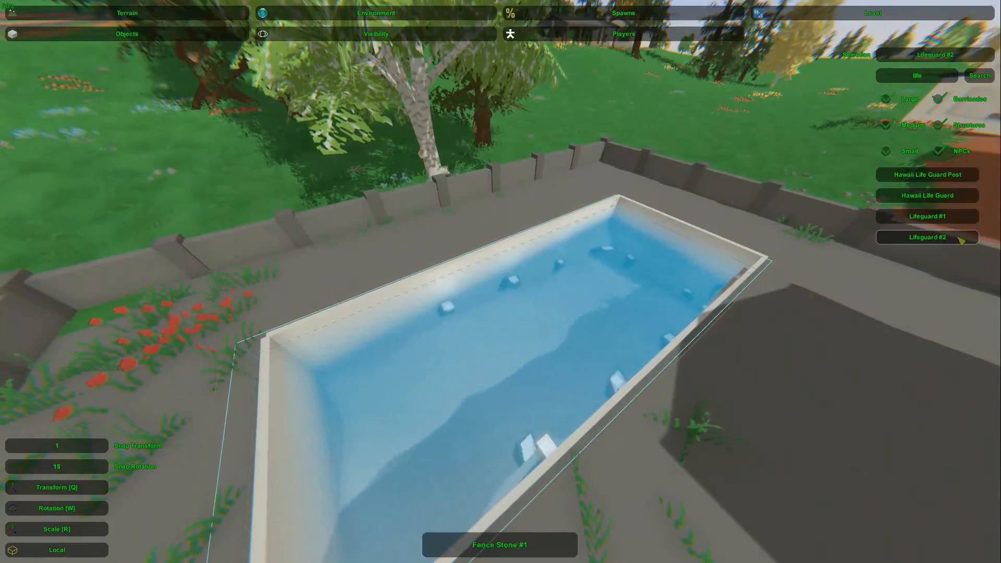
{"action": "right_click_drag", "start_coordinate": [927, 237], "coordinate": [991, 209]}
{"action": "key", "text": "w"}
{"action": "mouse_move", "coordinate": [501, 281]}
{"action": "right_mouse_down"}
{"action": "mouse_move", "coordinate": [526, 297]}
{"action": "mouse_move", "coordinate": [276, 271]}
{"action": "mouse_move", "coordinate": [516, 277]}
{"action": "right_mouse_up"}
{"action": "key", "text": "e"}
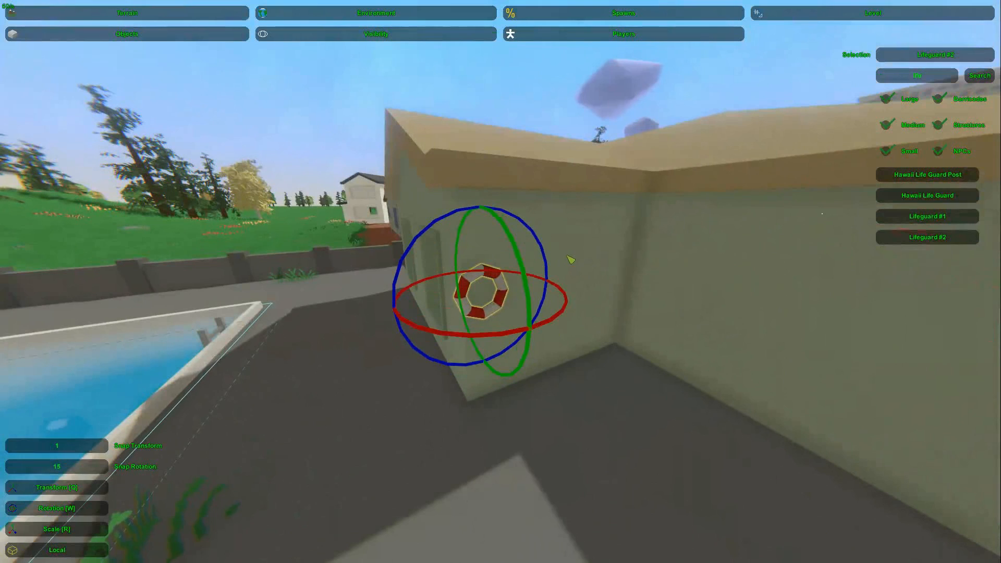
{"action": "left_click", "coordinate": [417, 67]}
Step: Filter the object list by "hawaii" and choose Hawaii Beach Chair #3
{"action": "key", "text": "s"}
{"action": "right_click_drag", "start_coordinate": [417, 68], "coordinate": [250, 83]}
{"action": "type", "text": "aii"}
{"action": "key", "text": "Return"}
{"action": "right_click_drag", "start_coordinate": [584, 287], "coordinate": [594, 290]}
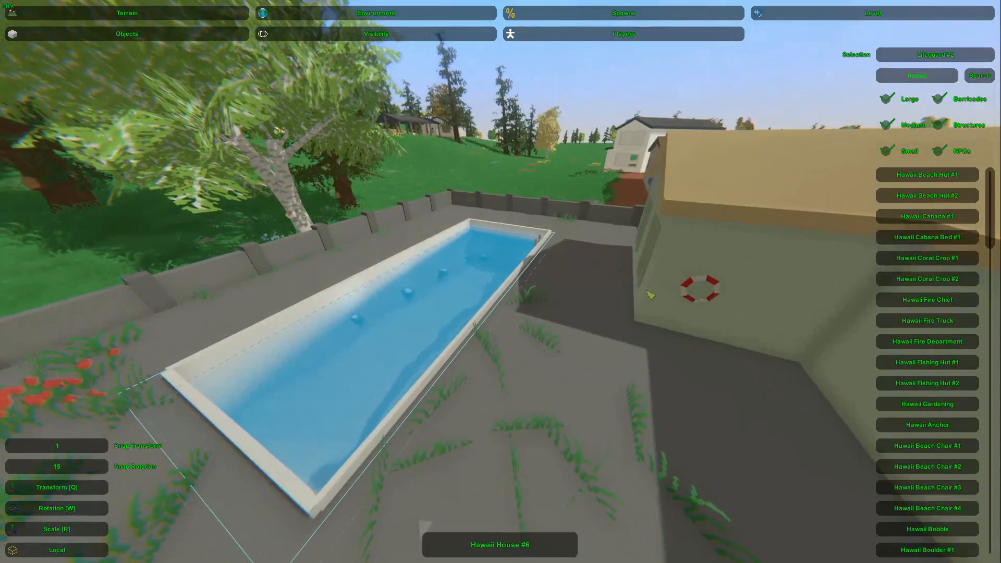
{"action": "scroll", "coordinate": [938, 302], "scroll_direction": "down", "scroll_amount": 2}
{"action": "scroll", "coordinate": [944, 305], "scroll_direction": "down", "scroll_amount": 2}
{"action": "left_click", "coordinate": [944, 305]}
Step: Place a beach chair near the fence corner at the pool's end and rotate it toward the pool
{"action": "right_click_drag", "start_coordinate": [938, 305], "coordinate": [514, 287]}
{"action": "key", "text": "e"}
{"action": "key", "text": "w"}
{"action": "key", "text": "w"}
{"action": "left_click_drag", "start_coordinate": [572, 349], "coordinate": [524, 341]}
{"action": "key", "text": "q"}
{"action": "left_click_drag", "start_coordinate": [568, 290], "coordinate": [297, 430]}
Step: Duplicate the beach chair beside the first one along the fence and vary its rotation slightly
{"action": "right_click_drag", "start_coordinate": [297, 430], "coordinate": [503, 286]}
{"action": "key", "text": "d"}
{"action": "key", "text": "ctrl+c"}
{"action": "key", "text": "ctrl+v"}
{"action": "left_click_drag", "start_coordinate": [360, 319], "coordinate": [484, 334]}
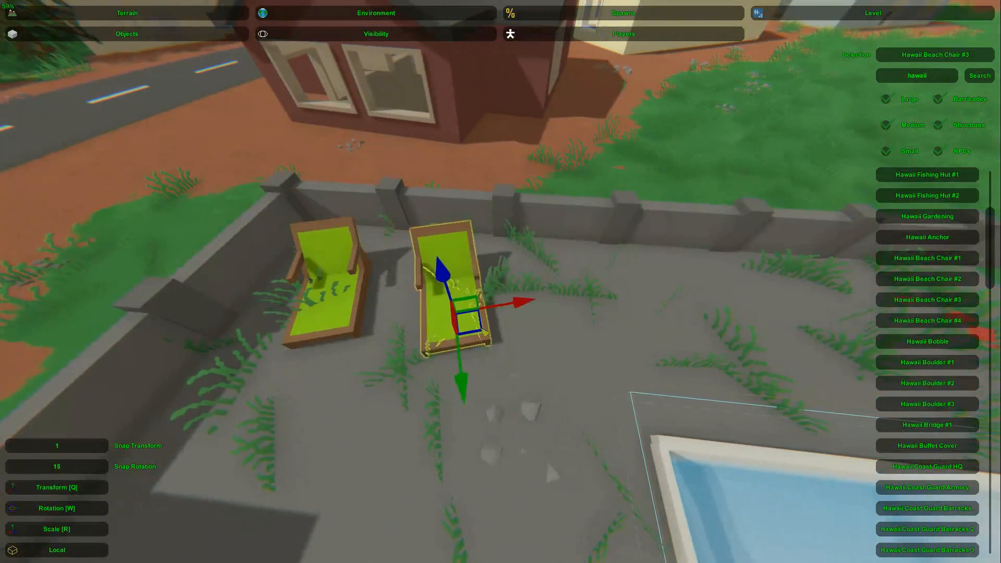
{"action": "key", "text": "w"}
{"action": "left_click_drag", "start_coordinate": [559, 390], "coordinate": [525, 400]}
{"action": "right_click_drag", "start_coordinate": [526, 400], "coordinate": [500, 282]}
Step: Duplicate a third beach chair farther along the fence, leaving a wider gap, and angle it differently
{"action": "key", "text": "d"}
{"action": "key", "text": "q"}
{"action": "key", "text": "ctrl+c"}
{"action": "key", "text": "ctrl+v"}
{"action": "left_click_drag", "start_coordinate": [439, 310], "coordinate": [662, 318]}
{"action": "key", "text": "w"}
{"action": "left_click_drag", "start_coordinate": [662, 383], "coordinate": [675, 195]}
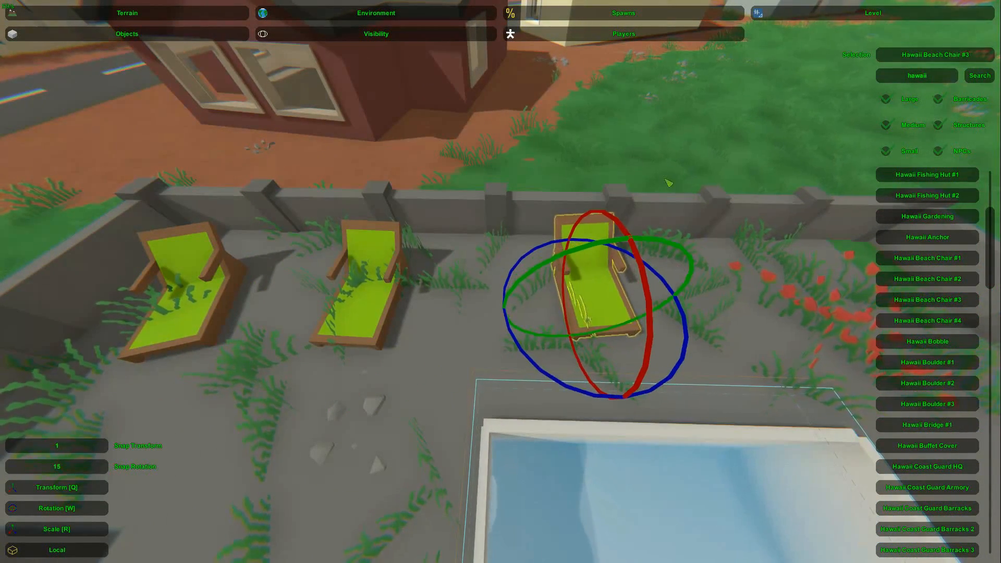
{"action": "left_click", "coordinate": [672, 192]}
{"action": "key", "text": "s"}
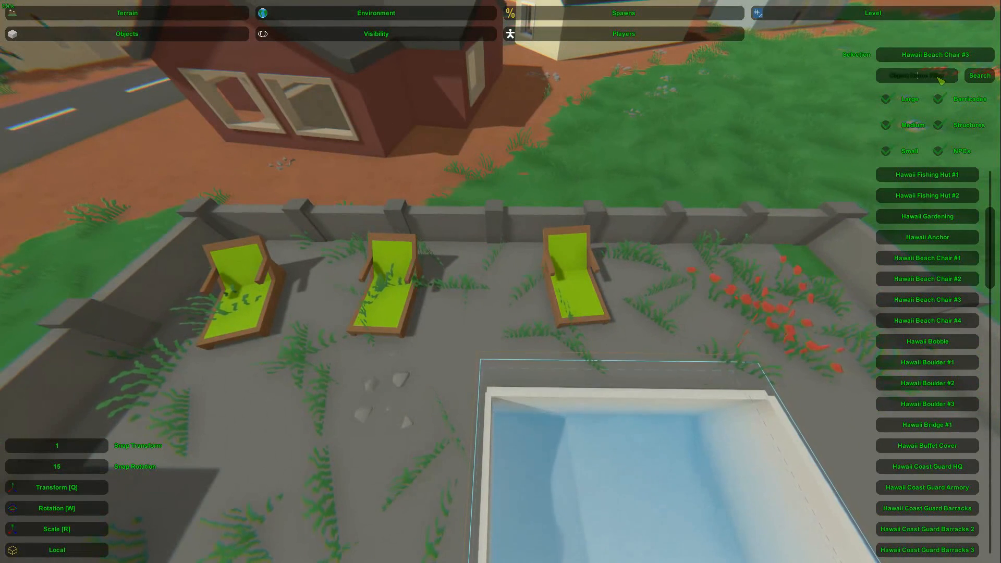
Step: Filter the object list by "radio" and choose Radio #1
{"action": "left_click", "coordinate": [939, 78]}
{"action": "type", "text": "radio"}
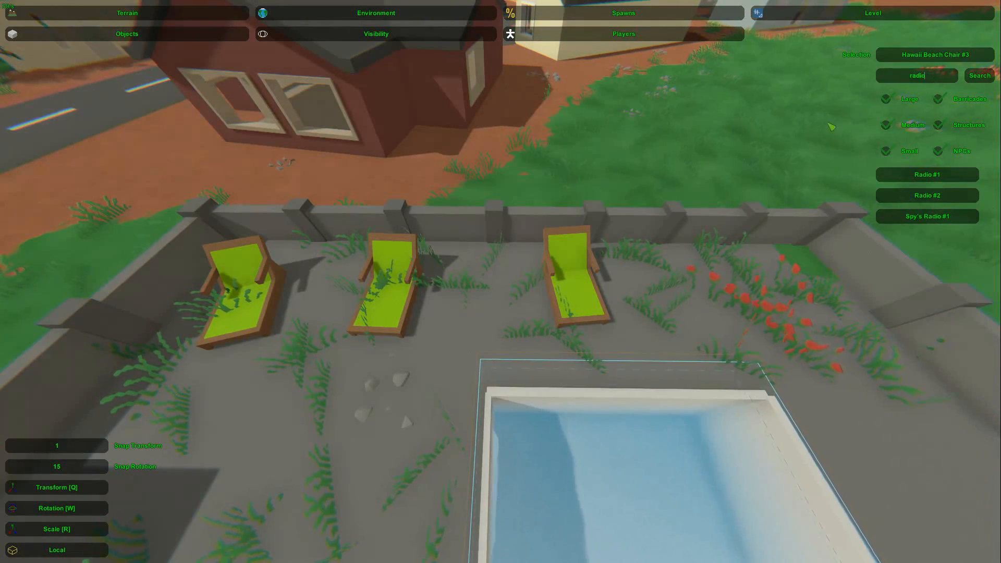
{"action": "left_click", "coordinate": [959, 174]}
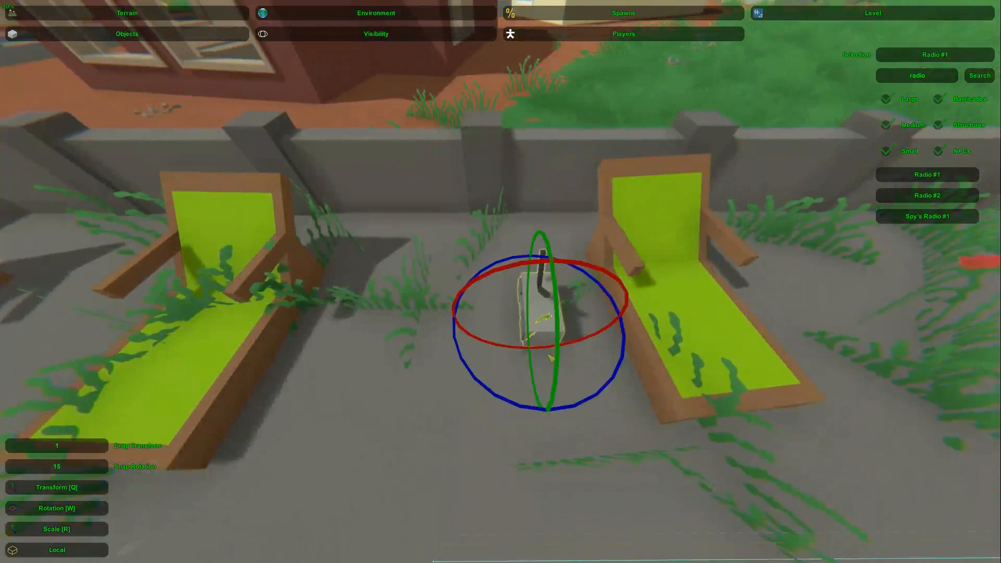